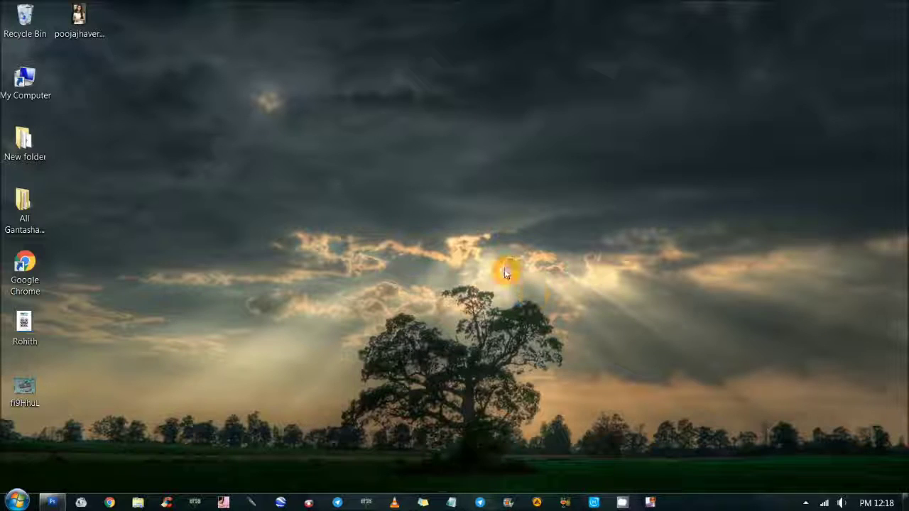
- Restore the minimized Photoshop CS3 window from the taskbar
click(52, 503)
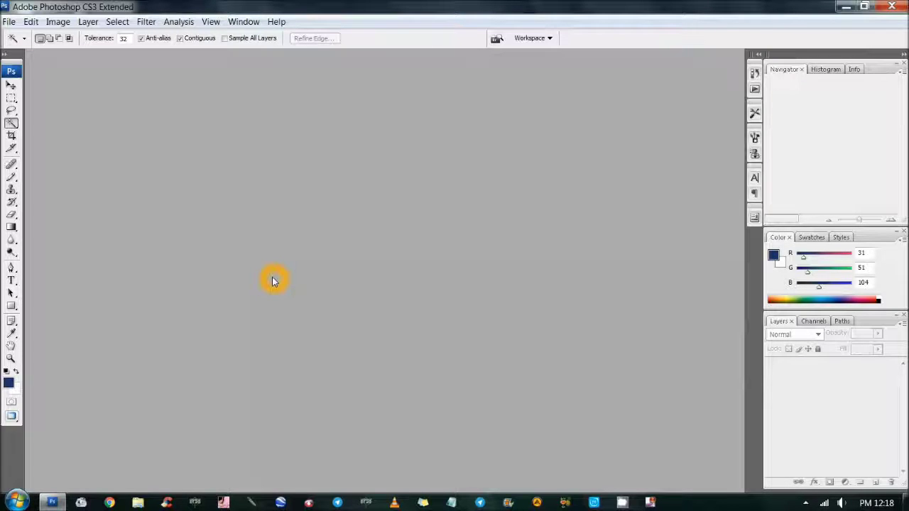
- Create a new 1800×1200 px document at 300 ppi resolution
key(ctrl+n)
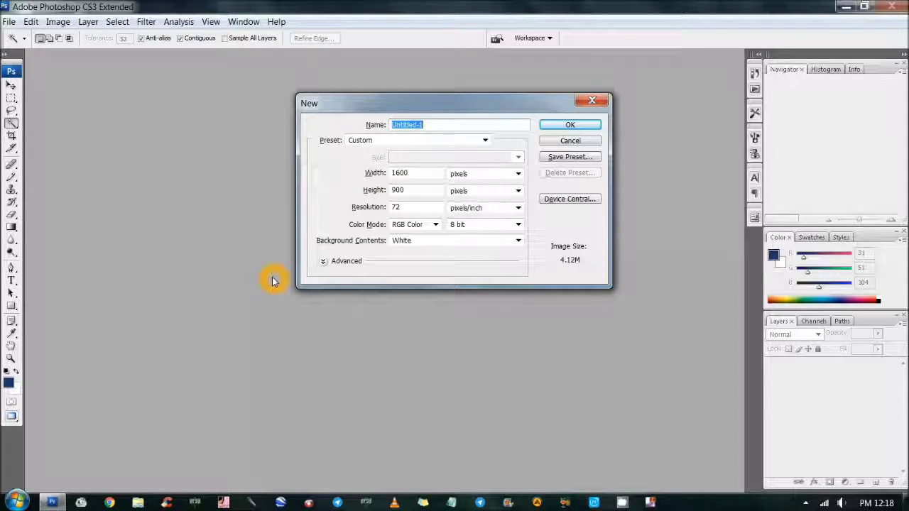
key(Tab)
key(Tab)
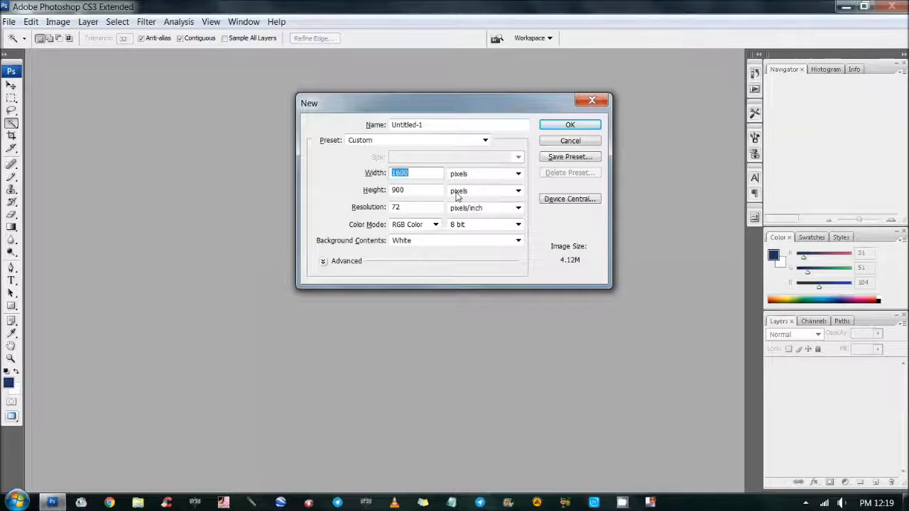
click(518, 173)
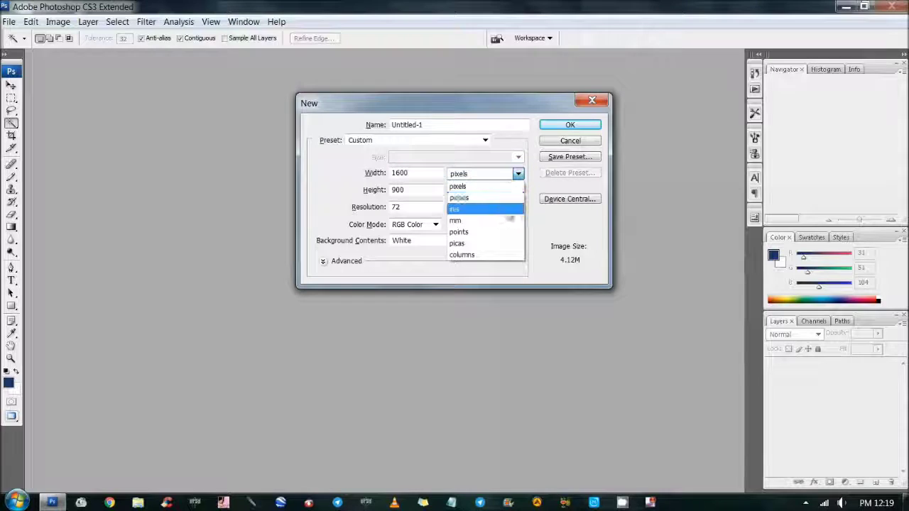
click(507, 192)
double_click(399, 172)
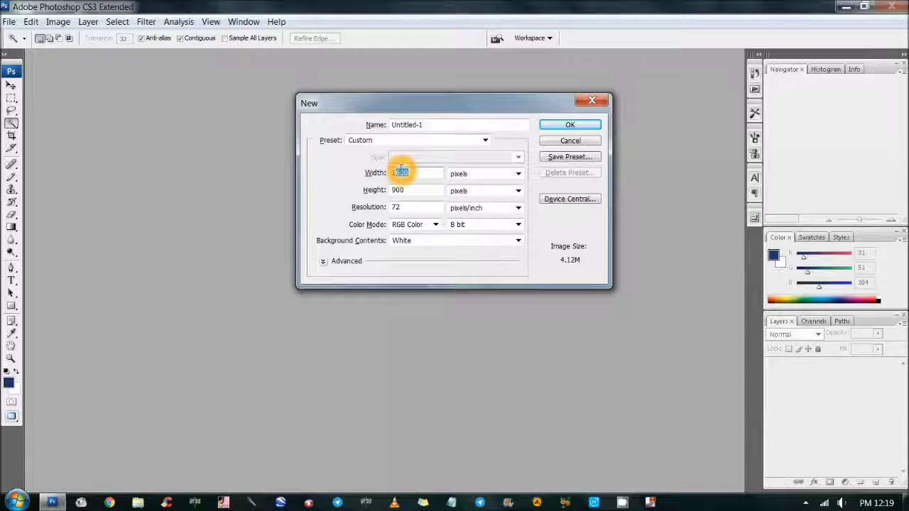
text(118)
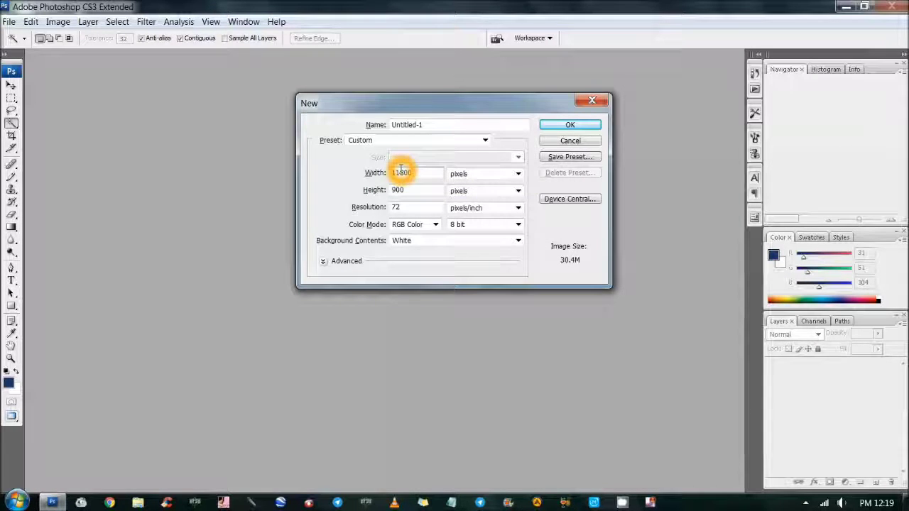
key(BackSpace)
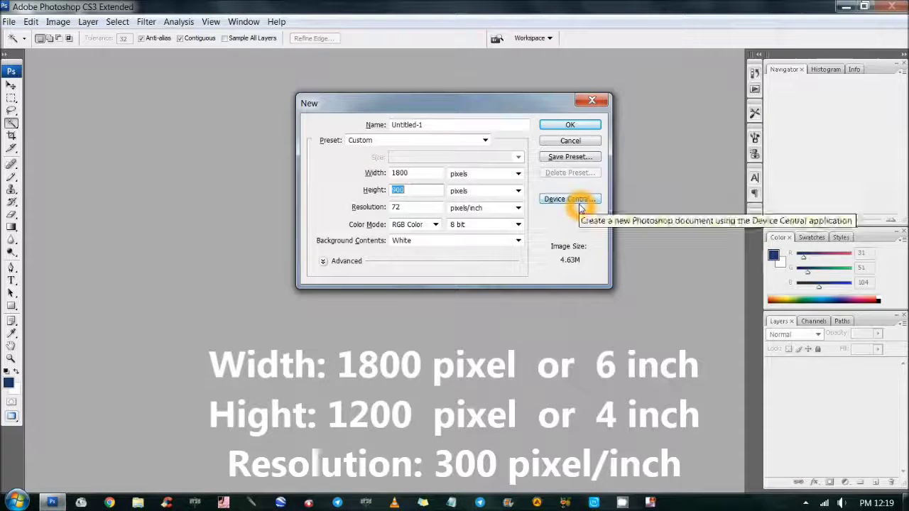
text(1200)
key(Tab)
key(Tab)
text(300)
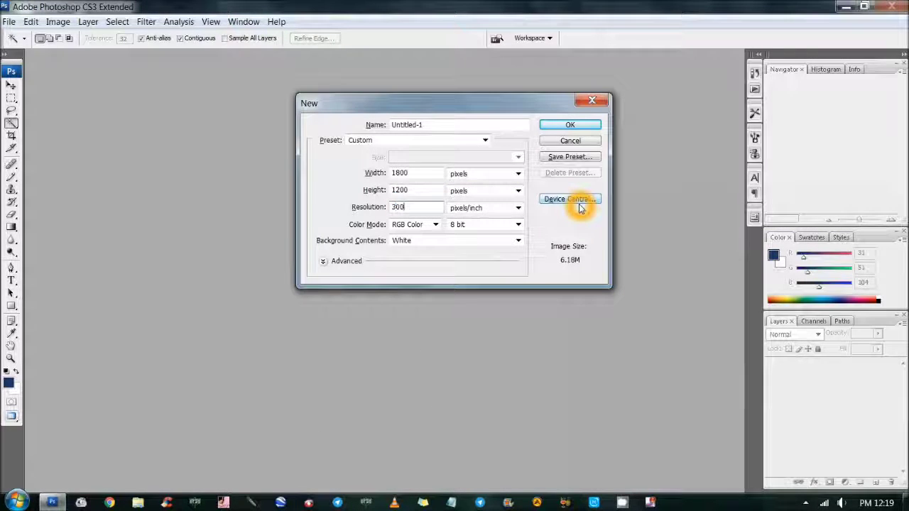
key(Return)
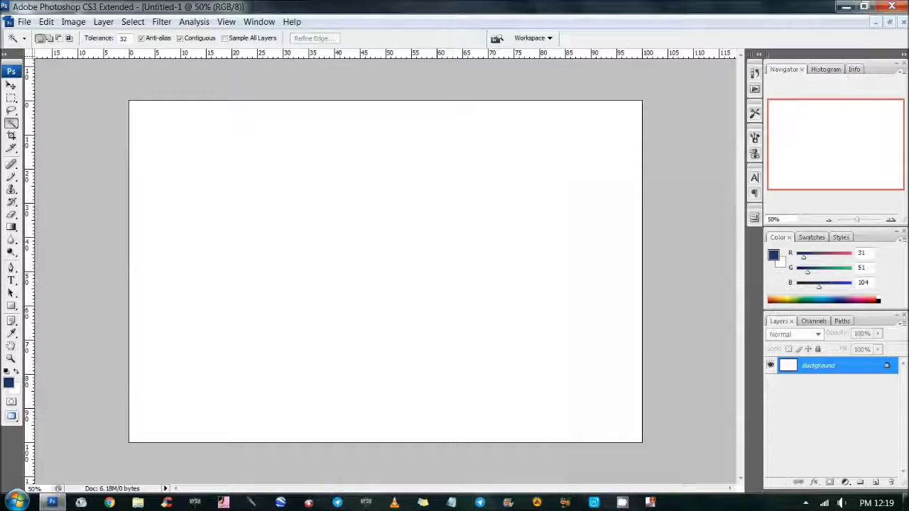
- Create a second 400×530 px, 300 ppi document, then minimize Photoshop
key(ctrl+n)
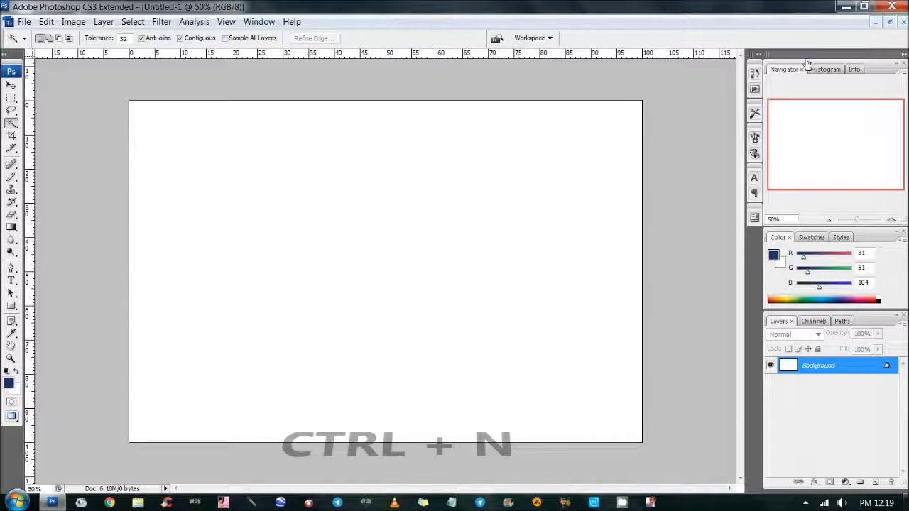
key(Tab)
key(Tab)
text(400)
key(Tab)
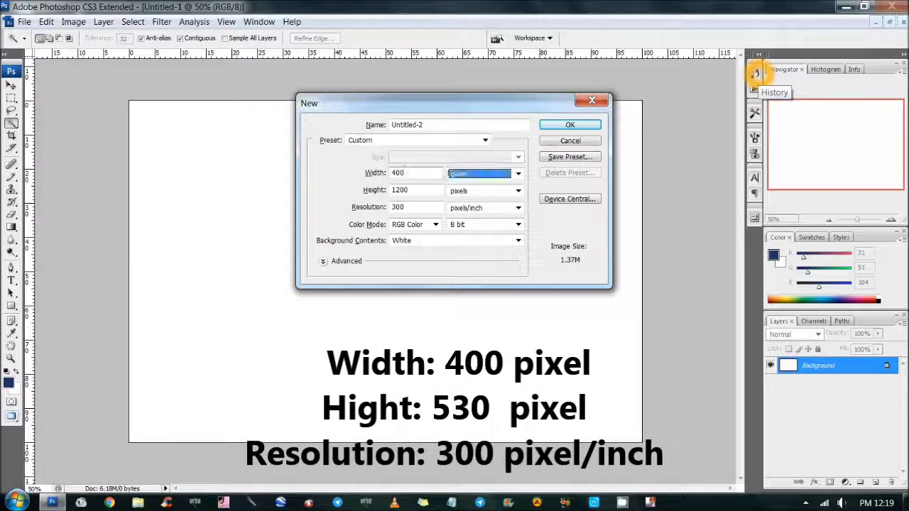
text(30)
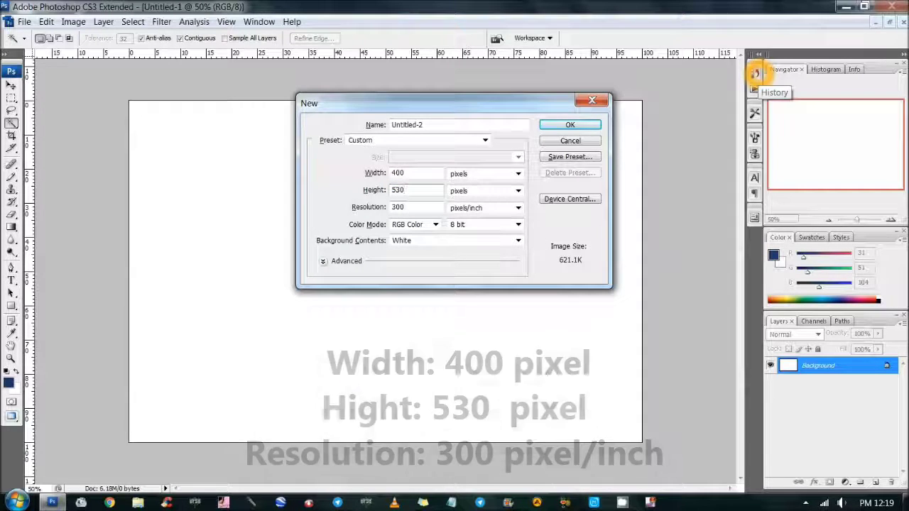
key(Return)
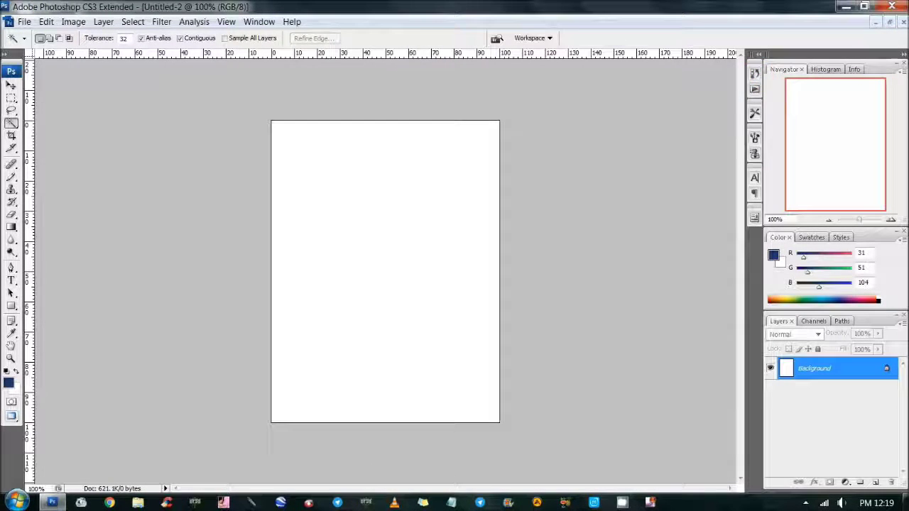
click(845, 6)
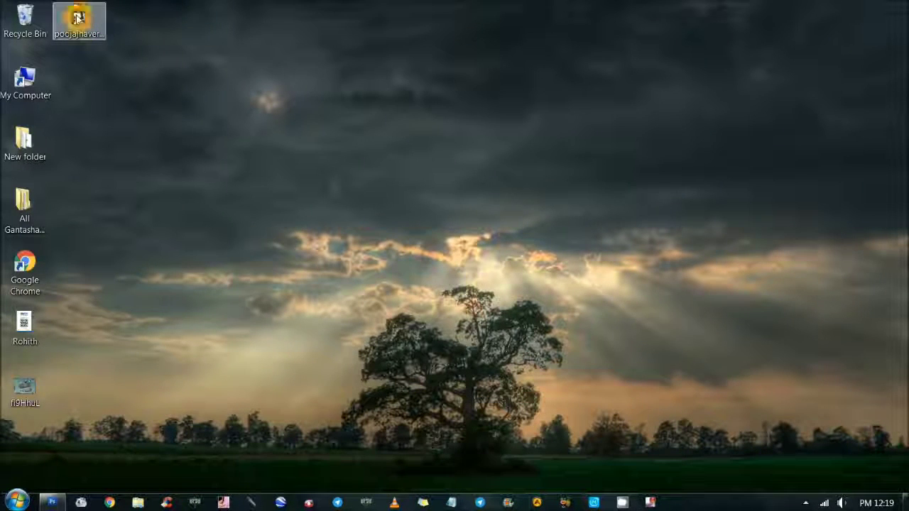
- Open the desktop portrait JPG in Photoshop as a floating window beside Untitled-2
right_click(78, 15)
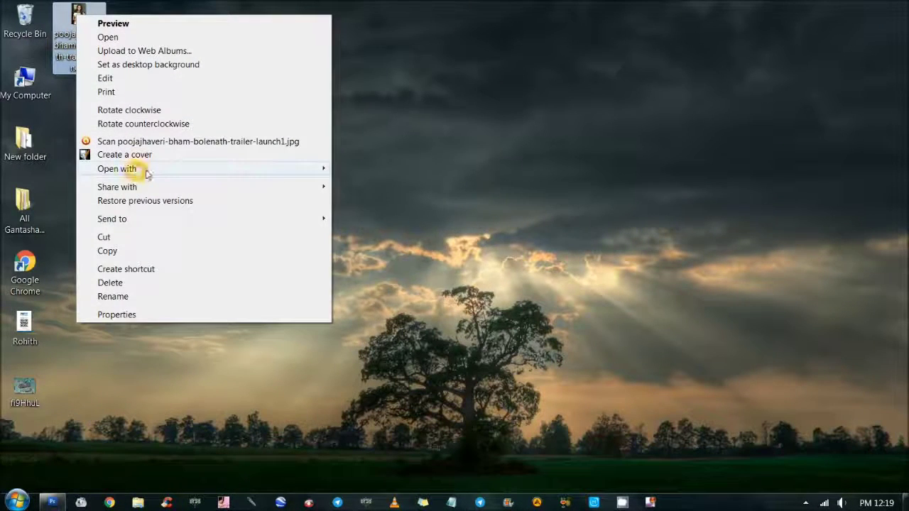
click(387, 171)
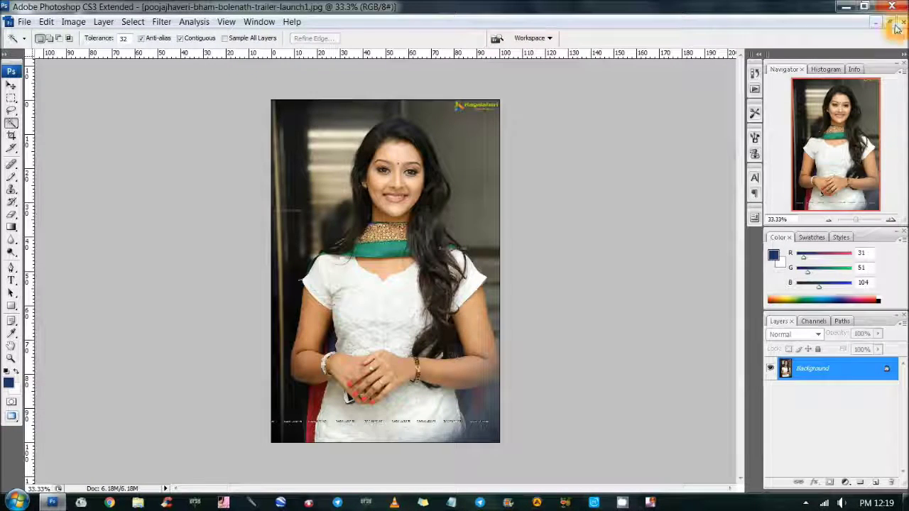
click(889, 22)
mouse_move(467, 66)
mouse_down()
mouse_move(213, 74)
mouse_move(276, 87)
mouse_up()
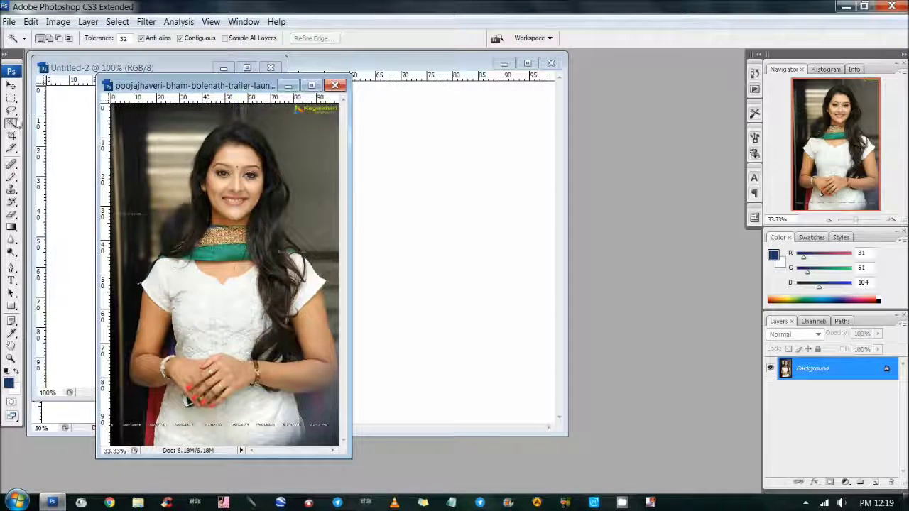
click(10, 135)
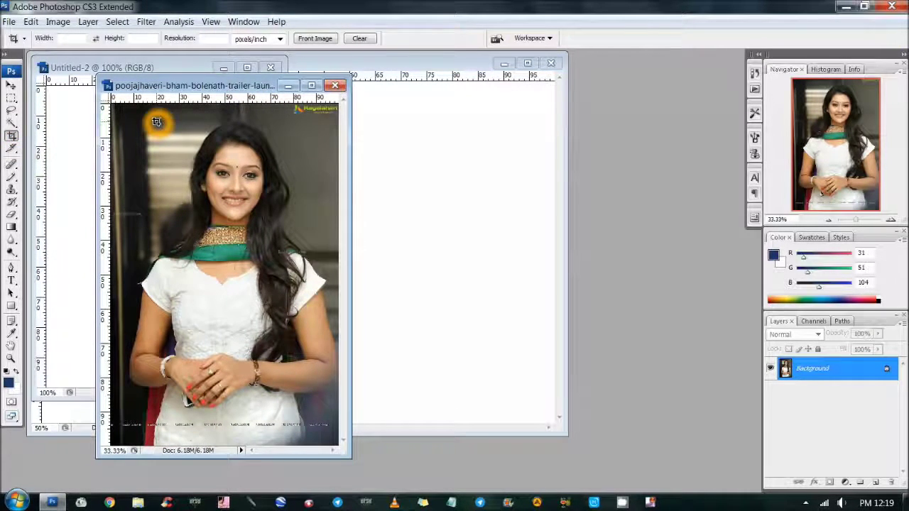
- Crop the portrait to head and shoulders and move its window right of the canvas
drag(157, 121, 291, 293)
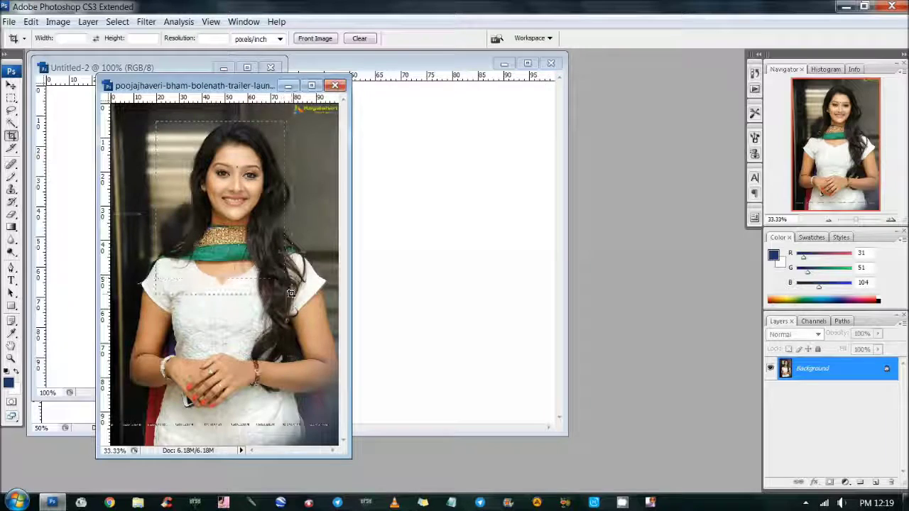
drag(291, 293, 303, 304)
drag(221, 264, 225, 260)
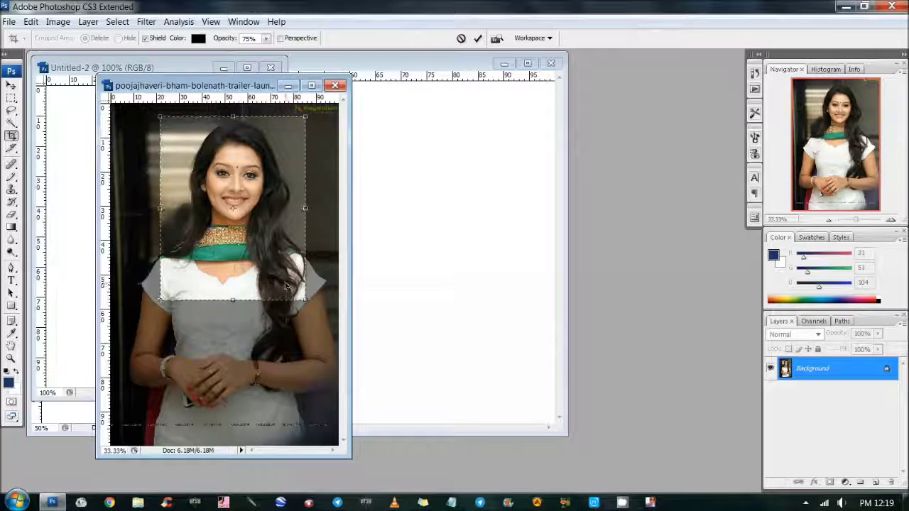
key(Return)
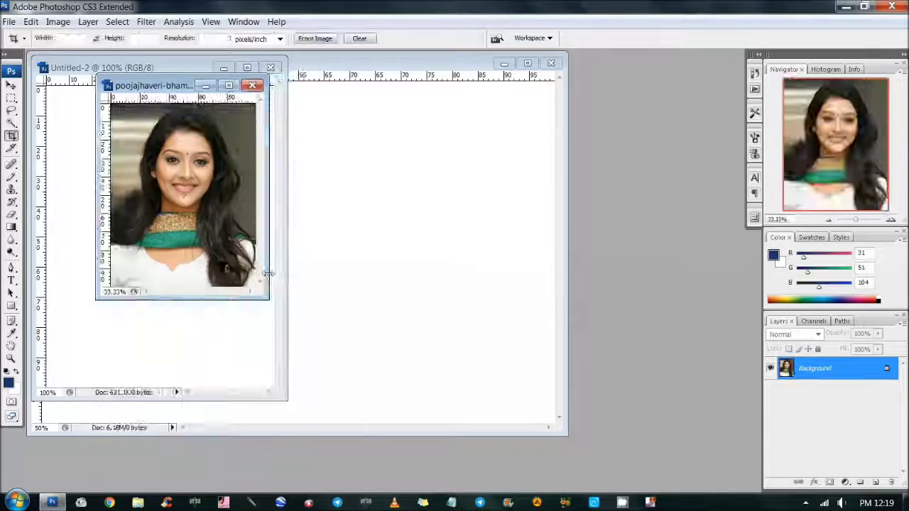
drag(162, 86, 481, 135)
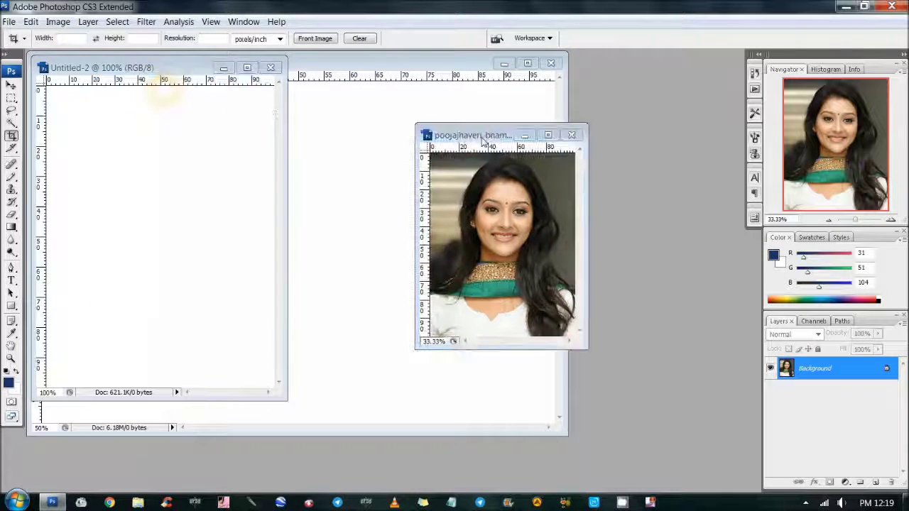
click(12, 85)
click(12, 85)
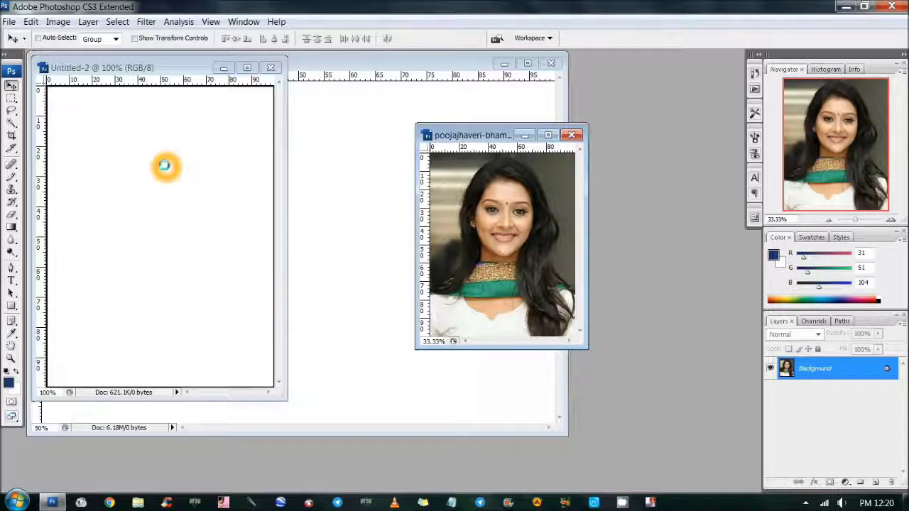
- Drag the cropped portrait into Untitled-2 and scale it to about 56% over the canvas
drag(495, 219, 166, 166)
click(247, 67)
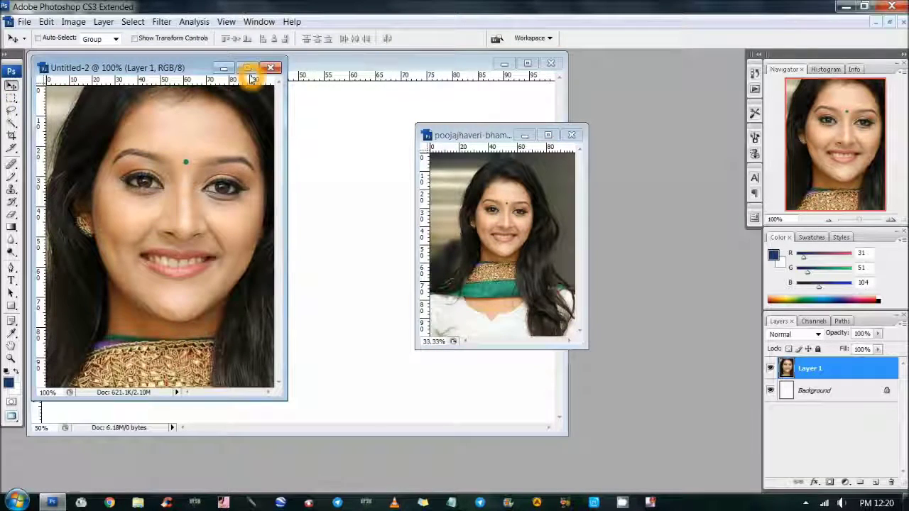
key(ctrl+t)
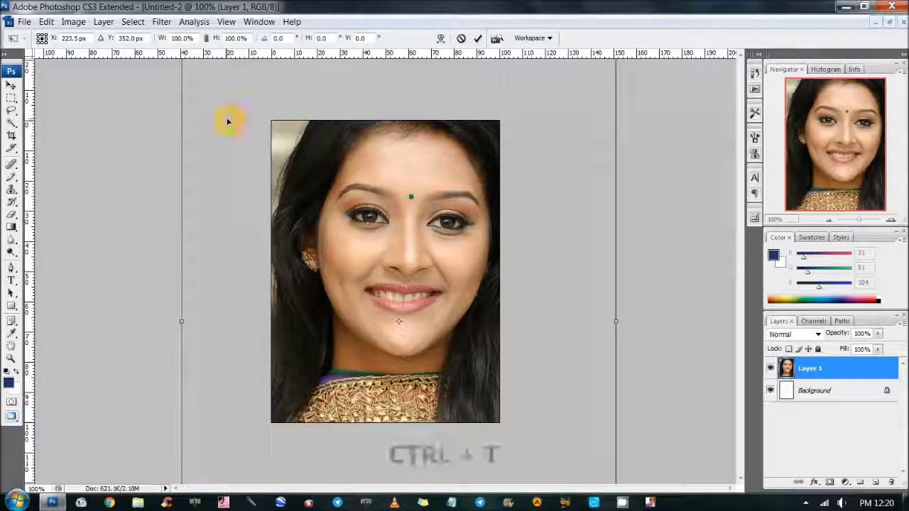
drag(174, 105, 321, 290)
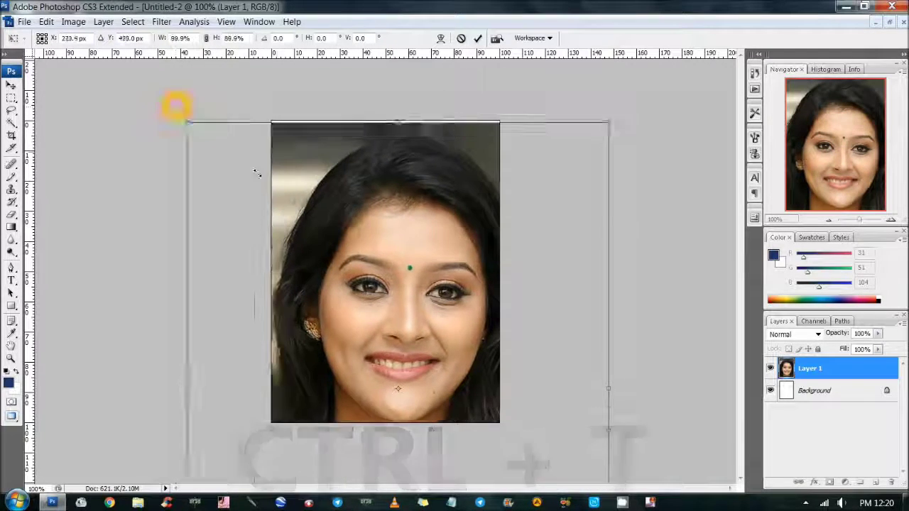
drag(375, 305, 298, 130)
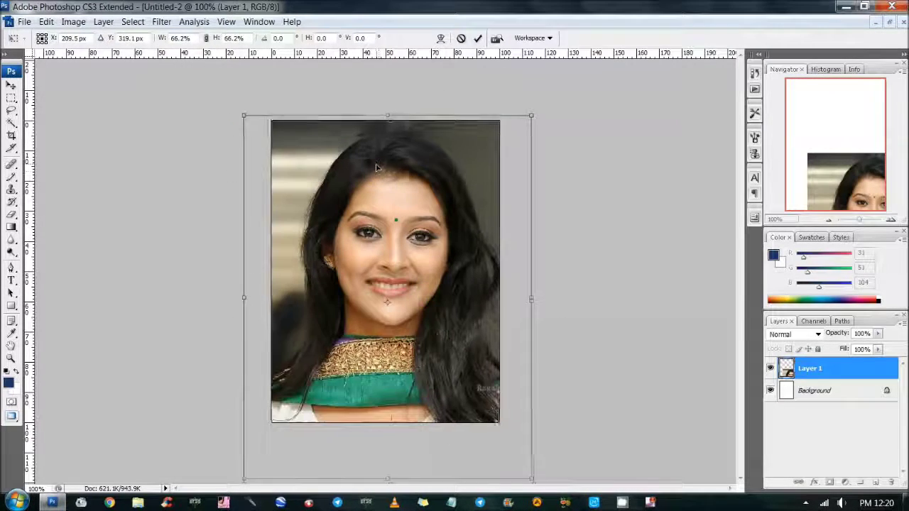
drag(243, 115, 287, 170)
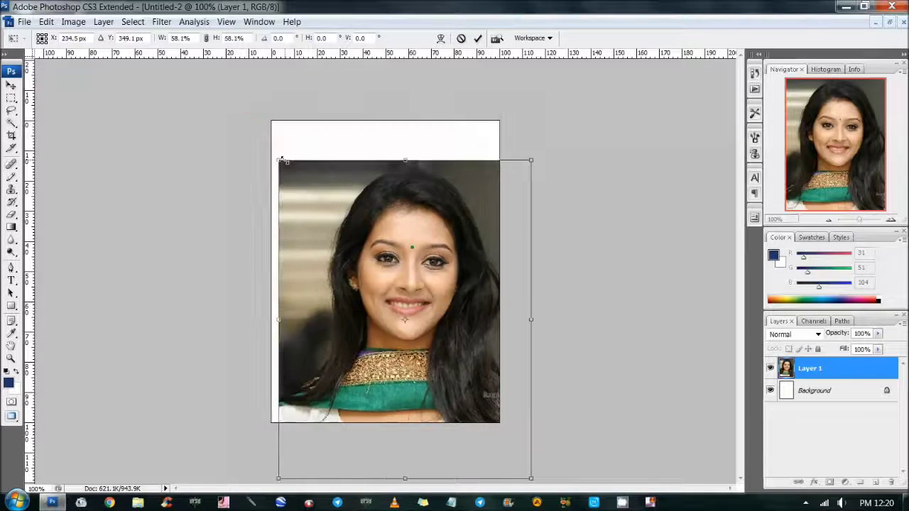
drag(385, 210, 363, 156)
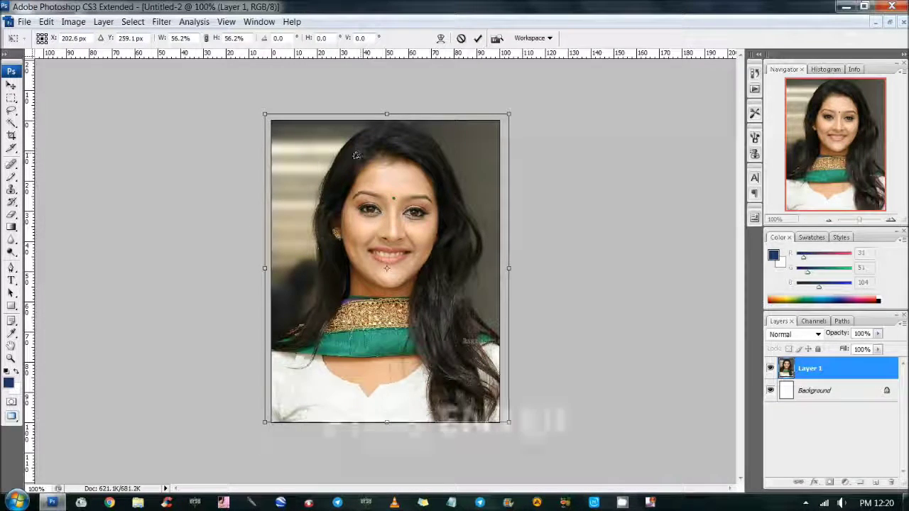
key(Return)
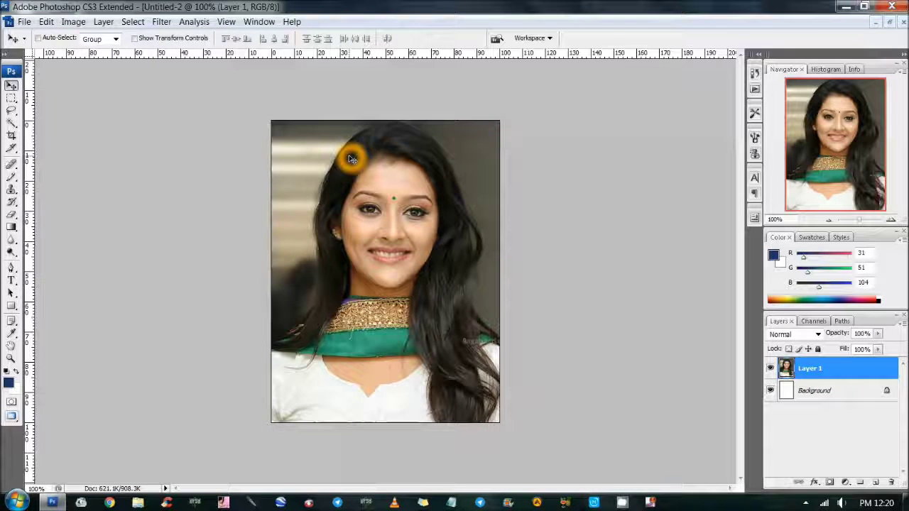
- Fine-tune the portrait size to match the canvas edges and select all
key(ctrl+t)
drag(265, 114, 270, 121)
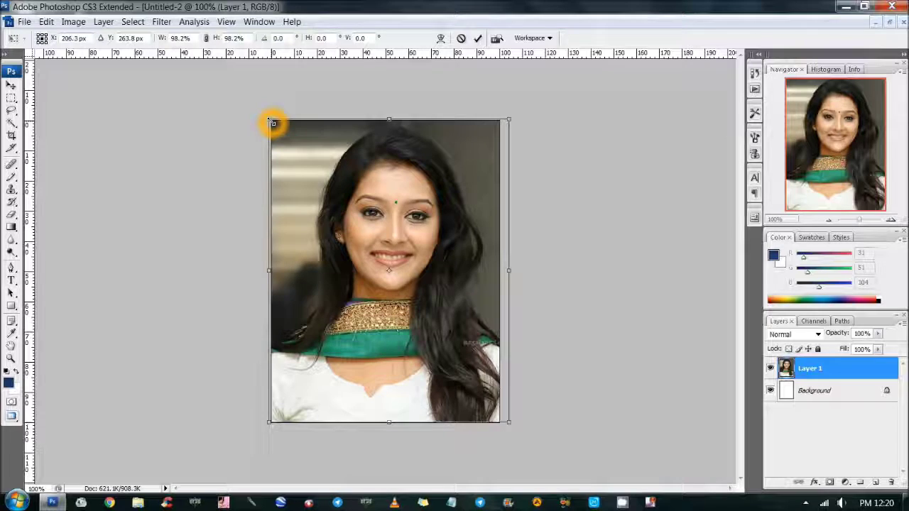
key(Return)
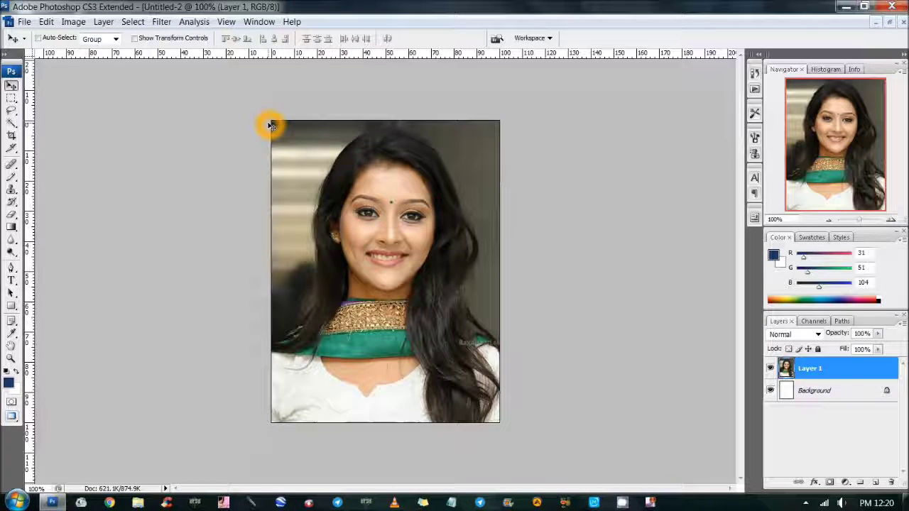
key(ctrl+a)
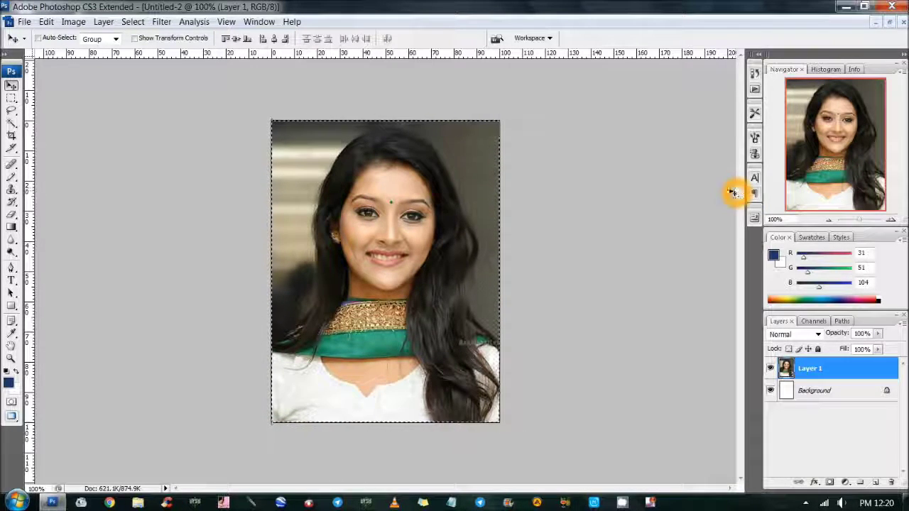
- Copy the fitted portrait, close the source photo without saving, and bring Untitled-1 forward
key(ctrl+c)
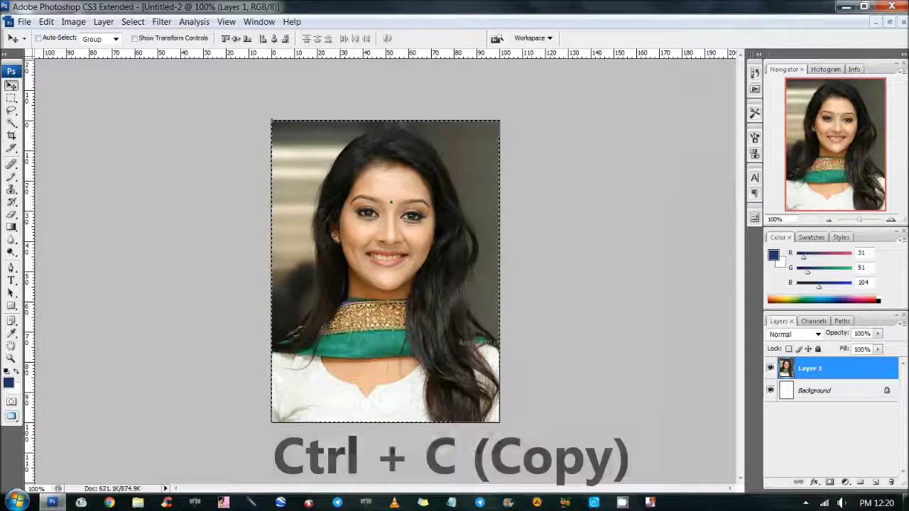
click(889, 22)
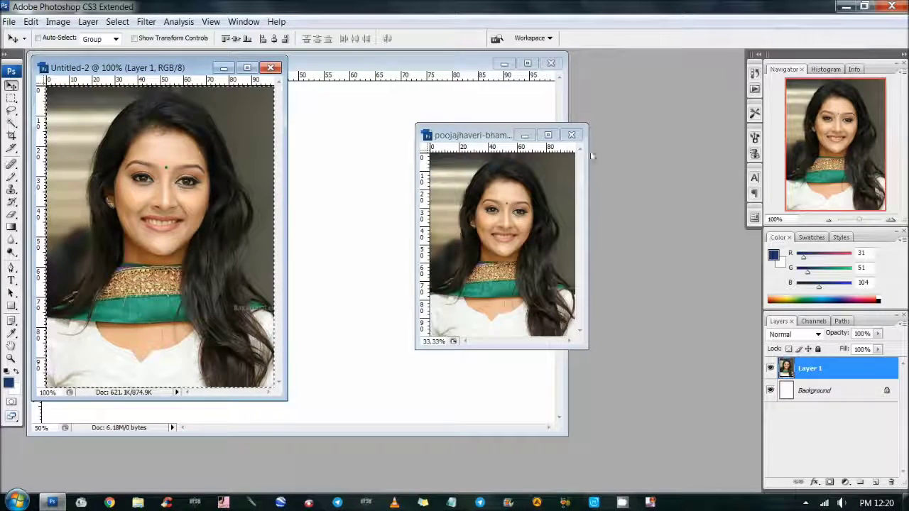
click(572, 135)
click(458, 198)
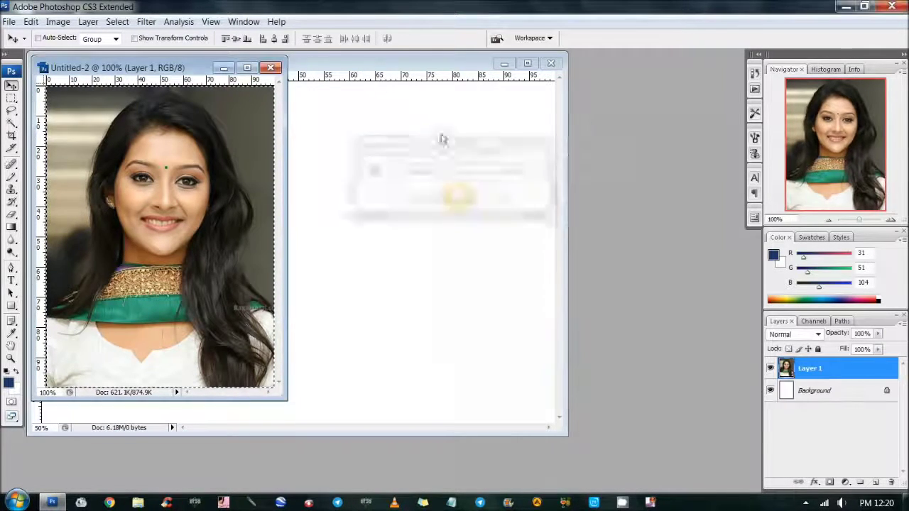
drag(399, 61, 450, 90)
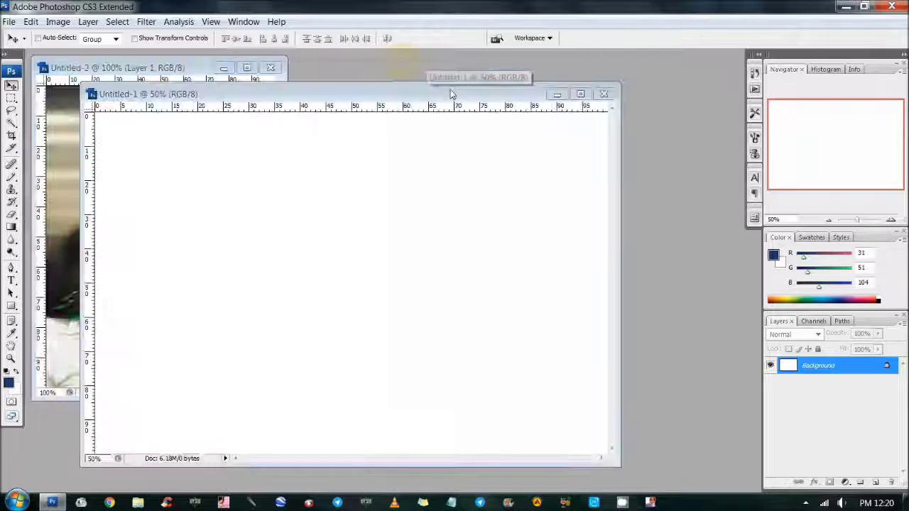
right_click(450, 91)
click(470, 108)
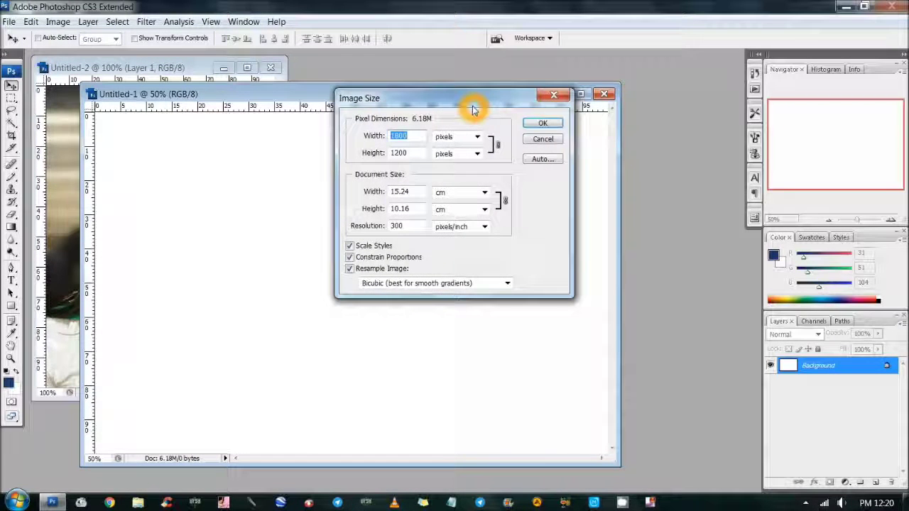
- Paste the portrait into Untitled-1 as Layer 1 at the sheet's top-left corner
click(552, 97)
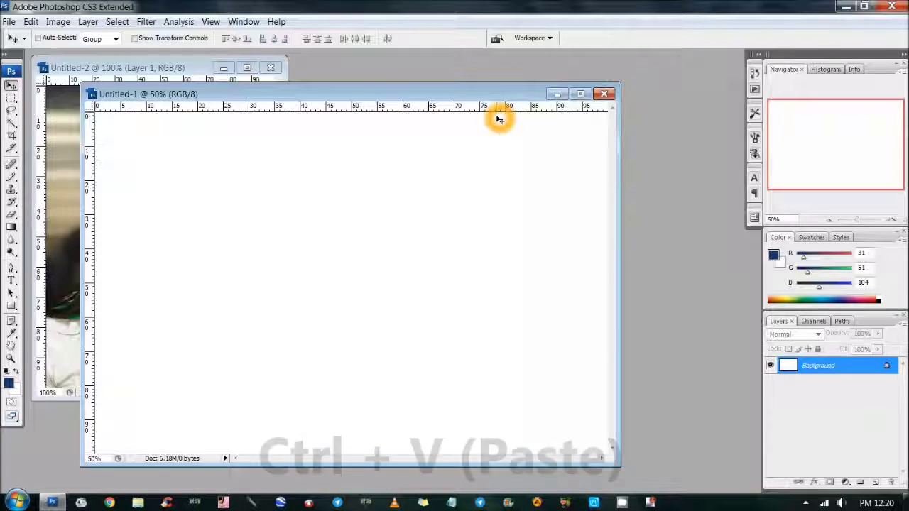
key(ctrl+v)
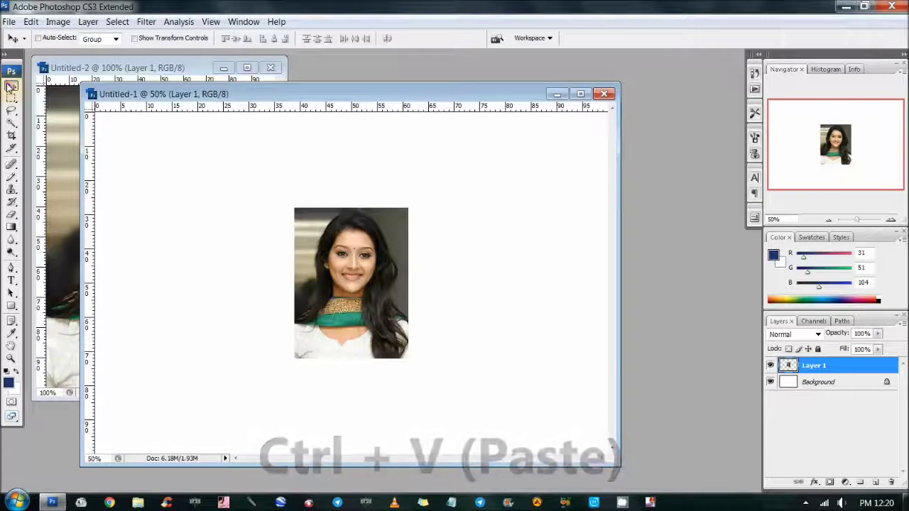
drag(300, 266, 110, 178)
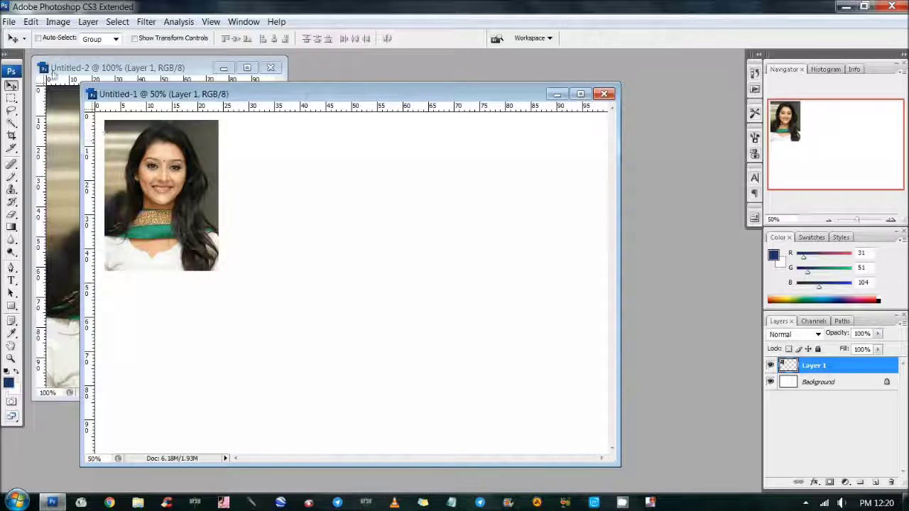
- Stroke the portrait with a 3 px black outside border via Edit > Stroke
click(30, 22)
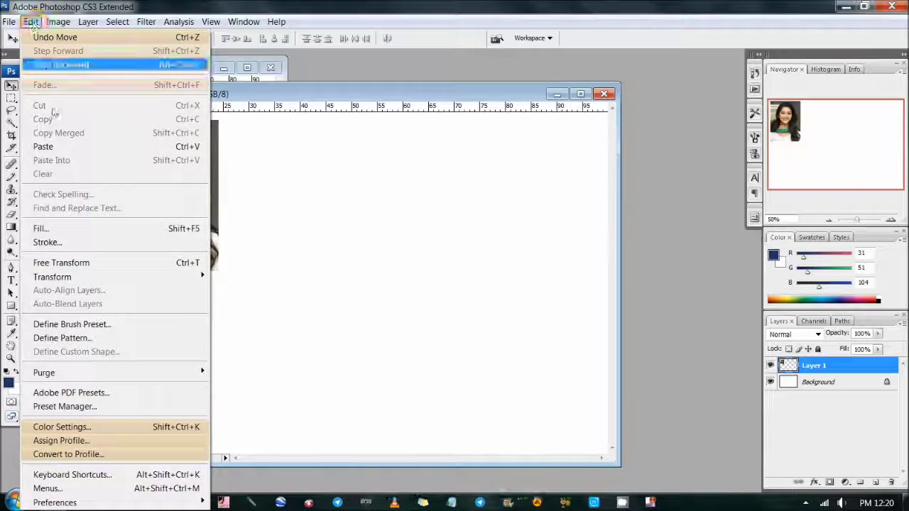
click(80, 242)
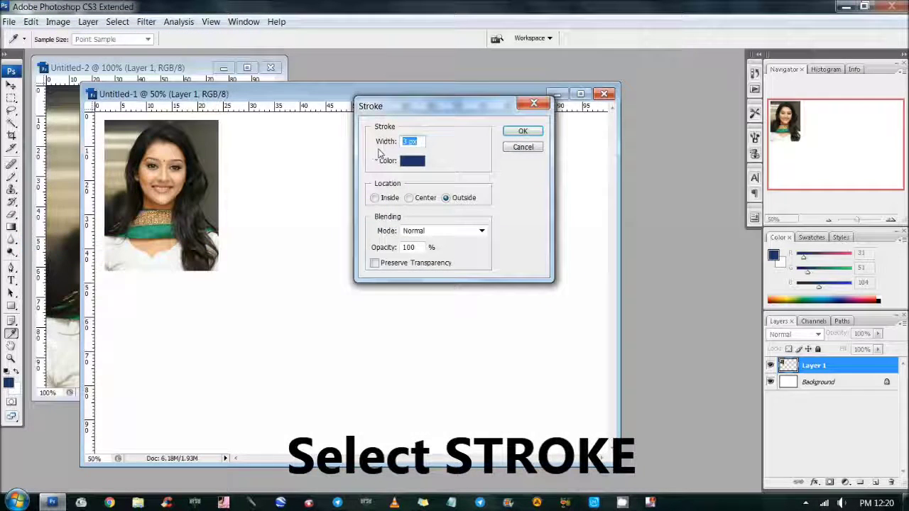
click(418, 141)
text(3)
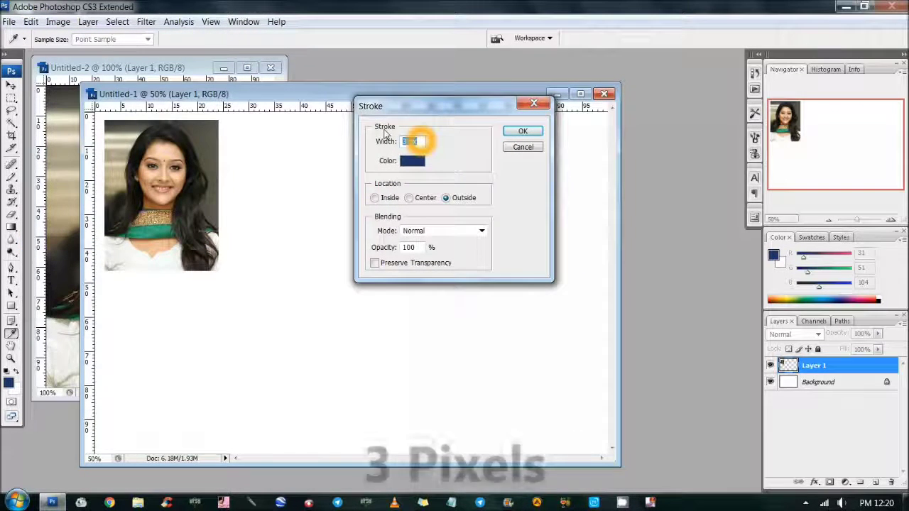
click(412, 161)
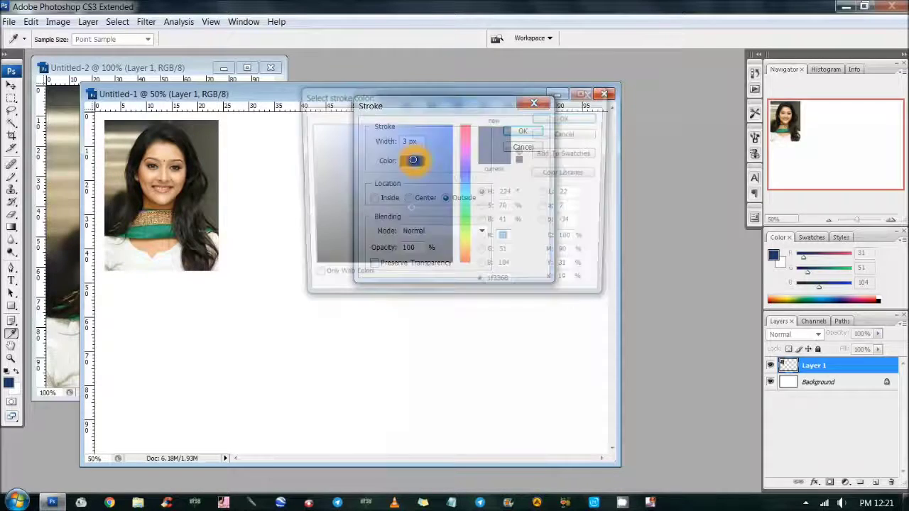
drag(366, 233, 270, 290)
click(561, 120)
key(Return)
key(v)
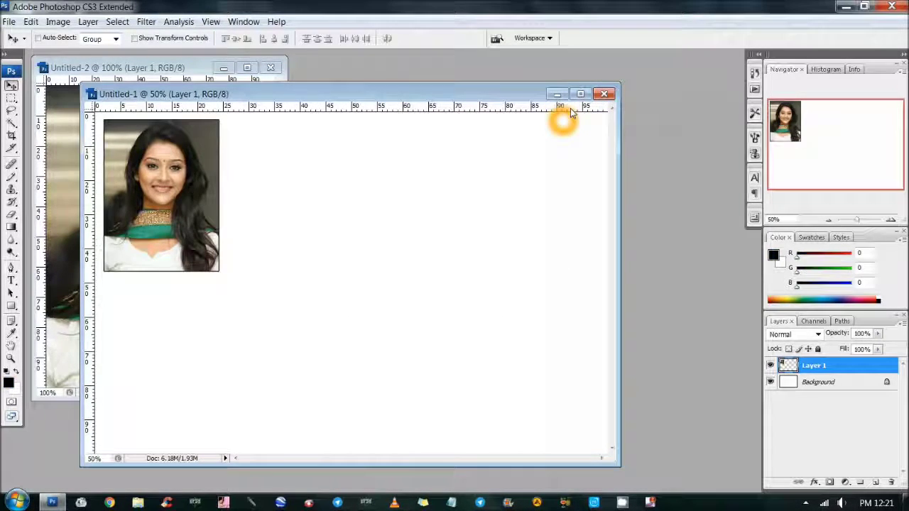
- Alt-drag copies of the bordered portrait along the row, then step back to keep two
click(203, 199)
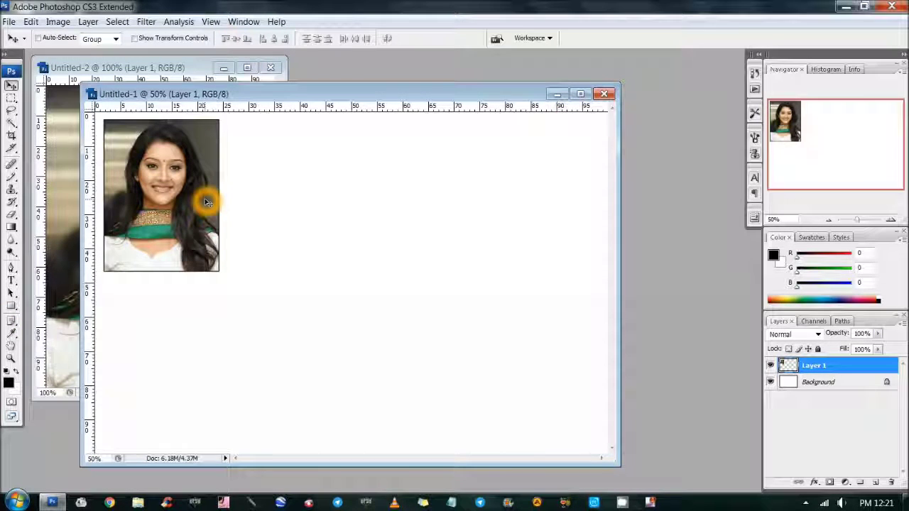
click(156, 193)
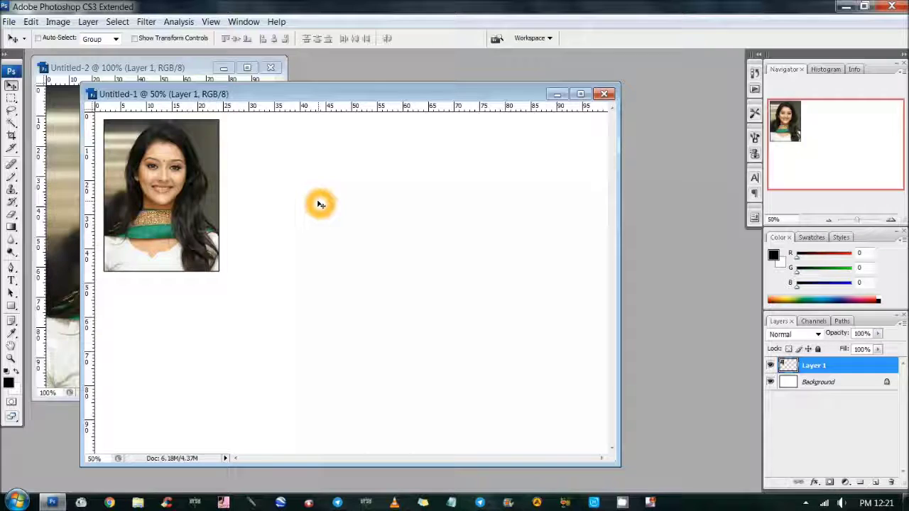
key(ctrl+alt)
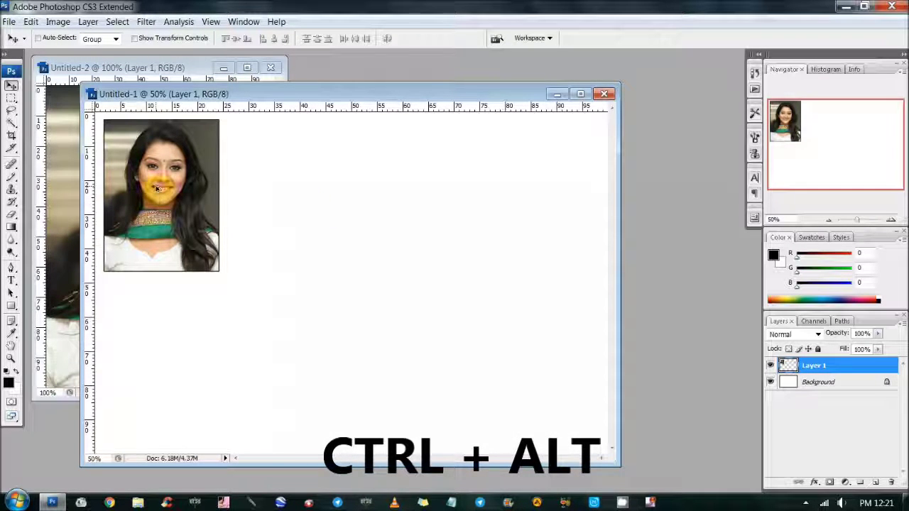
drag(157, 189, 281, 187)
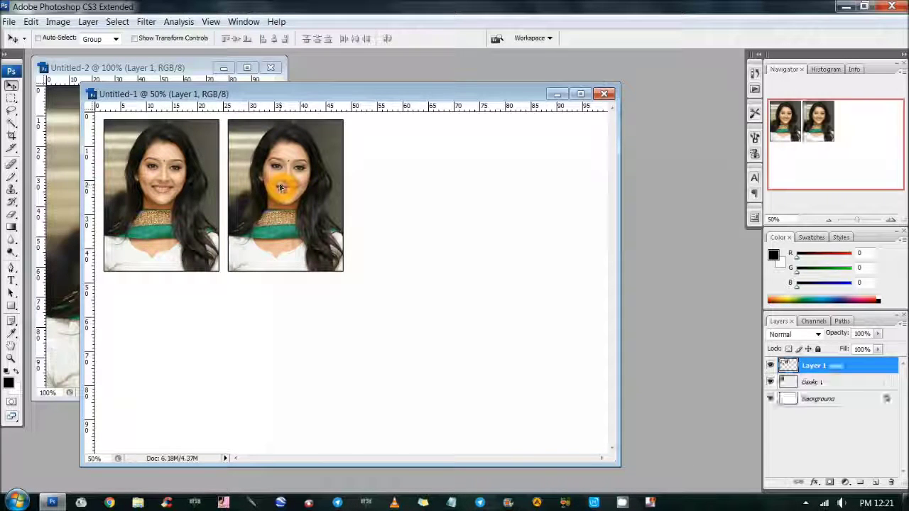
drag(282, 188, 411, 190)
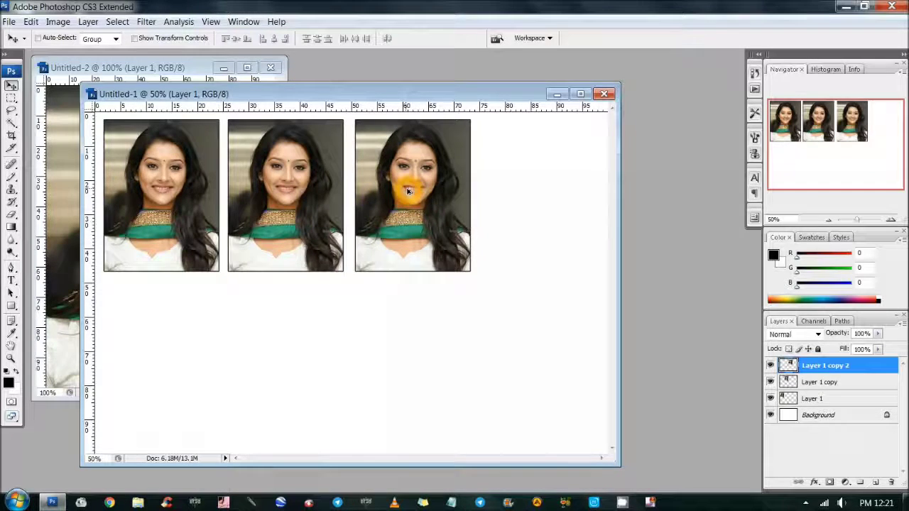
drag(411, 191, 547, 189)
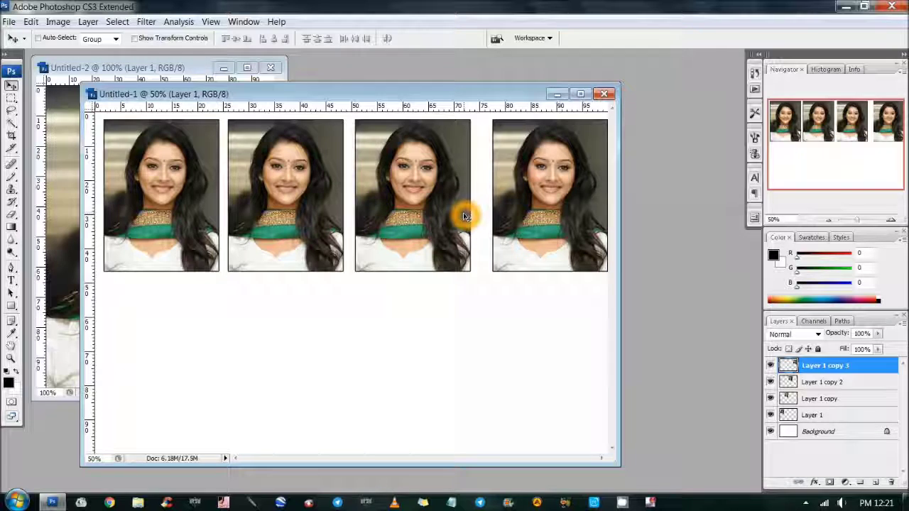
key(ctrl+alt+z)
key(ctrl+alt+z)
click(269, 171)
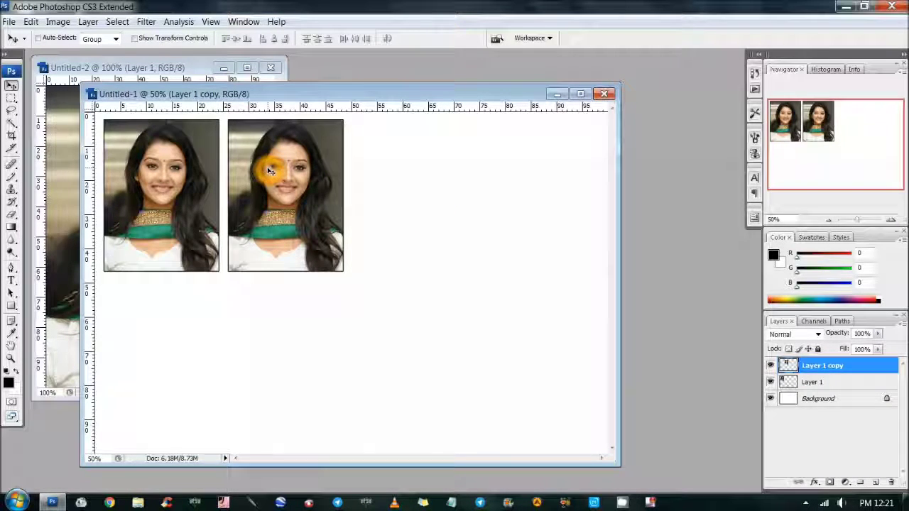
- Merge the two photos, duplicate the pair rightward, and merge into one four-photo row
click(827, 381)
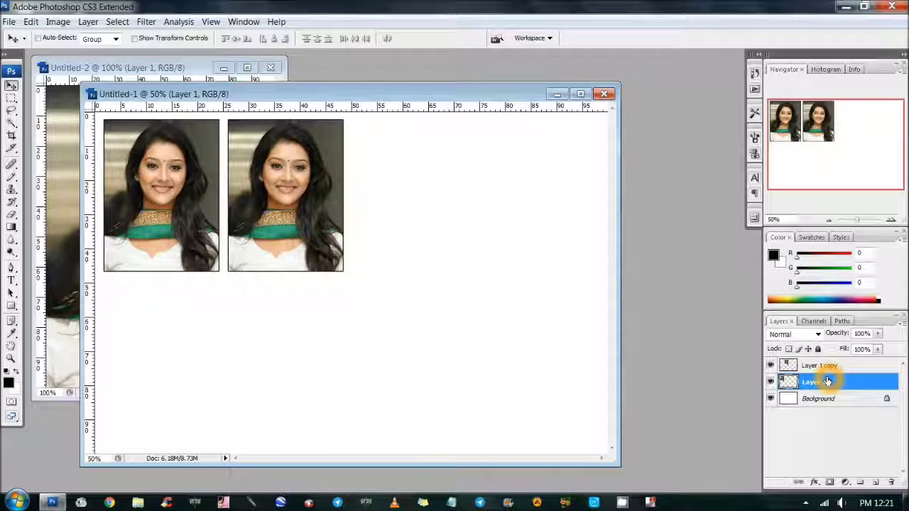
drag(827, 381, 829, 372)
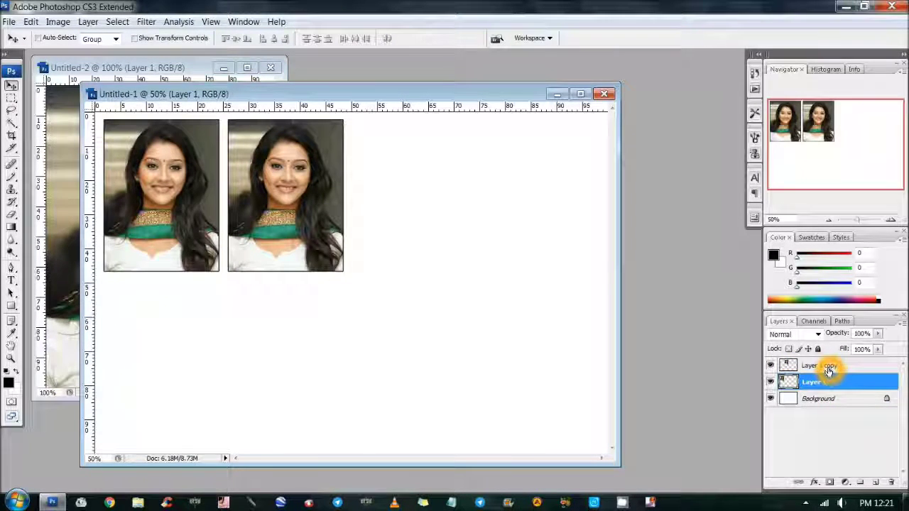
ctrl+click(829, 367)
key(ctrl+e)
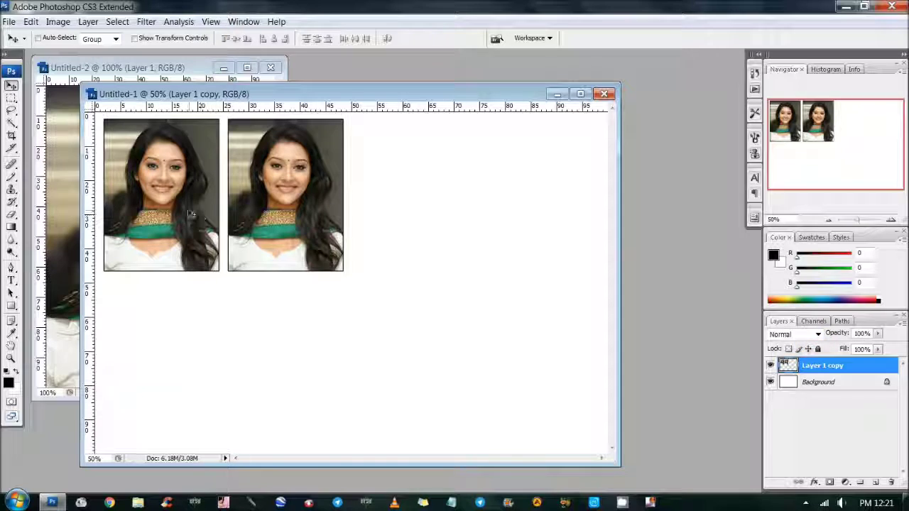
drag(274, 212, 516, 216)
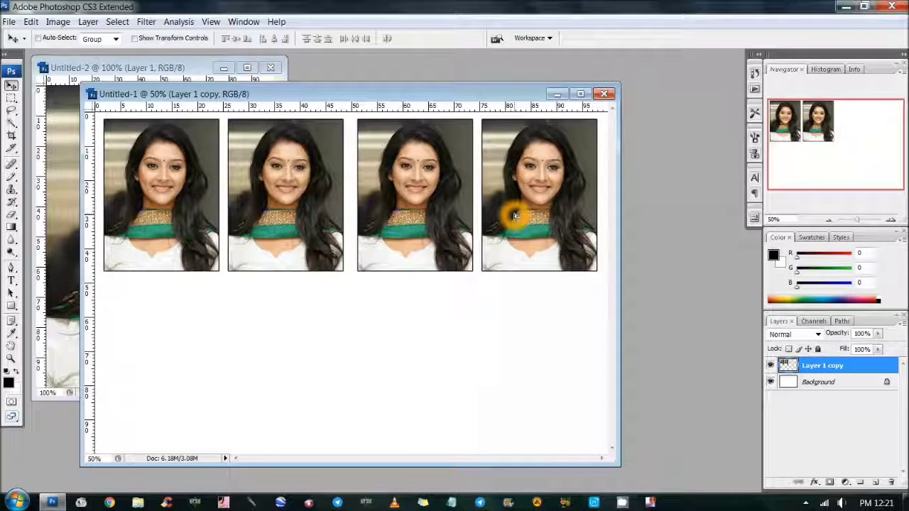
drag(515, 216, 514, 216)
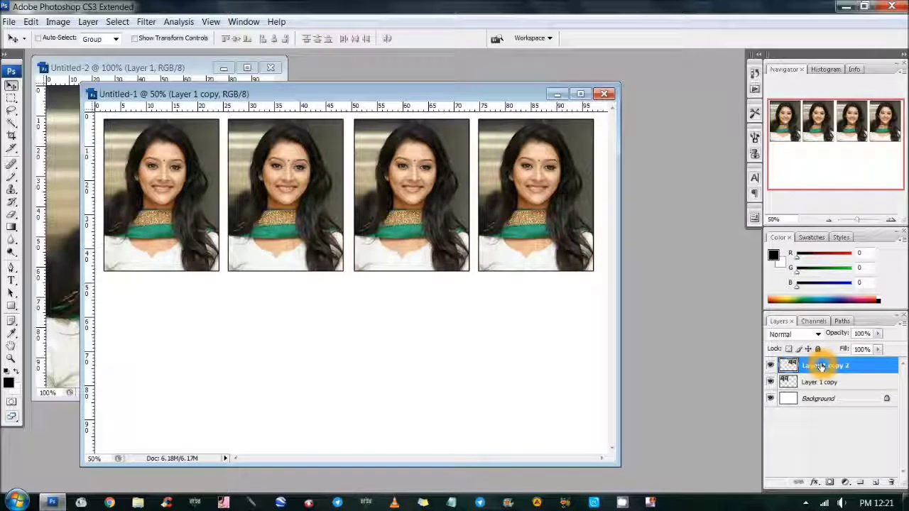
key(ctrl+e)
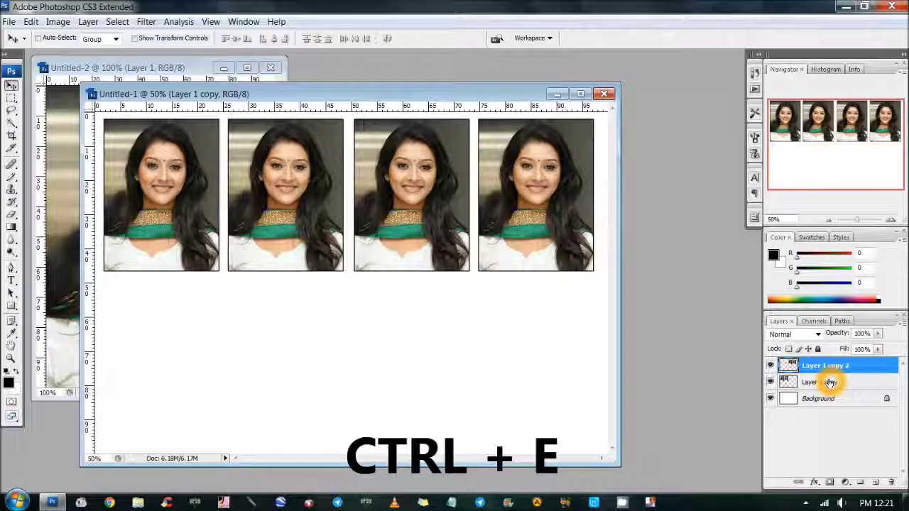
shift+click(829, 382)
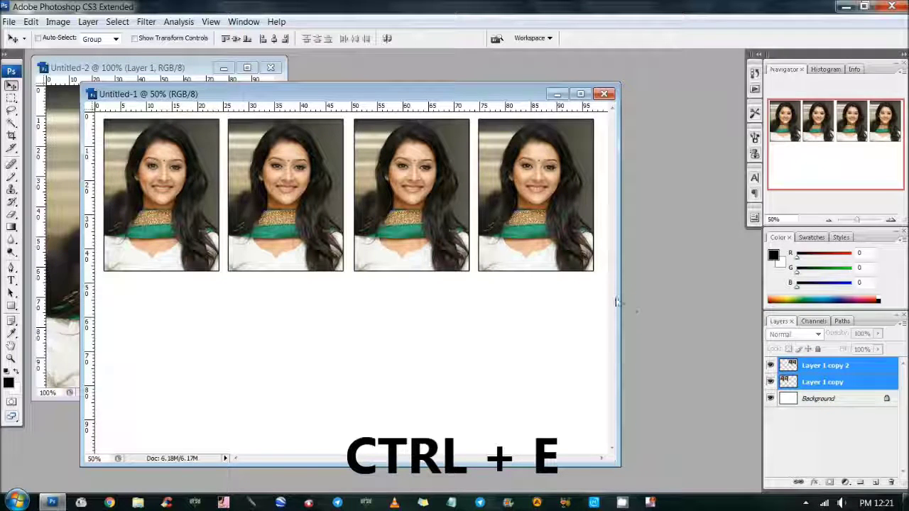
key(ctrl+e)
- Duplicate the four-photo row downward as a second evenly spaced row
drag(508, 245, 507, 397)
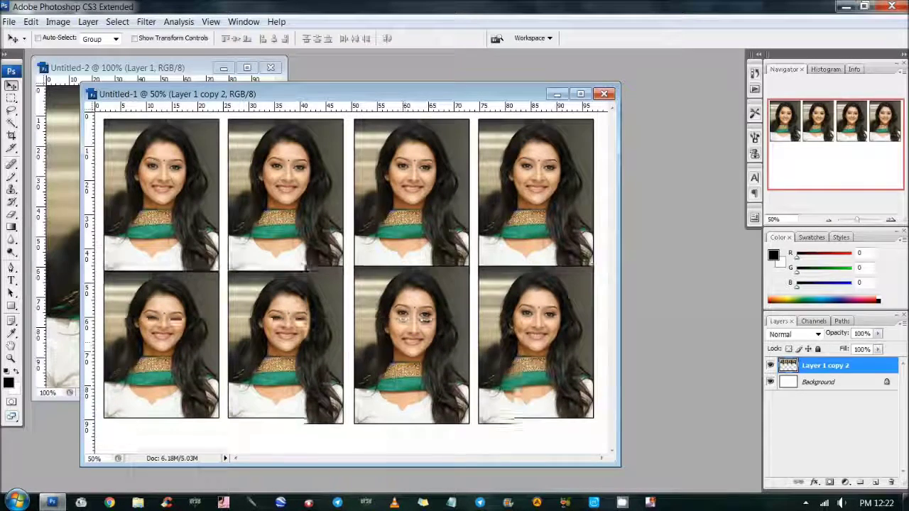
drag(407, 352, 407, 362)
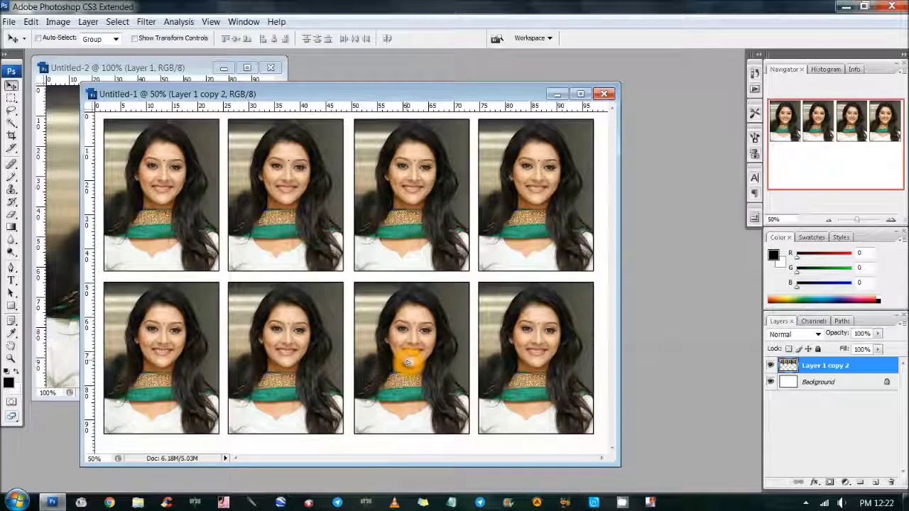
click(423, 319)
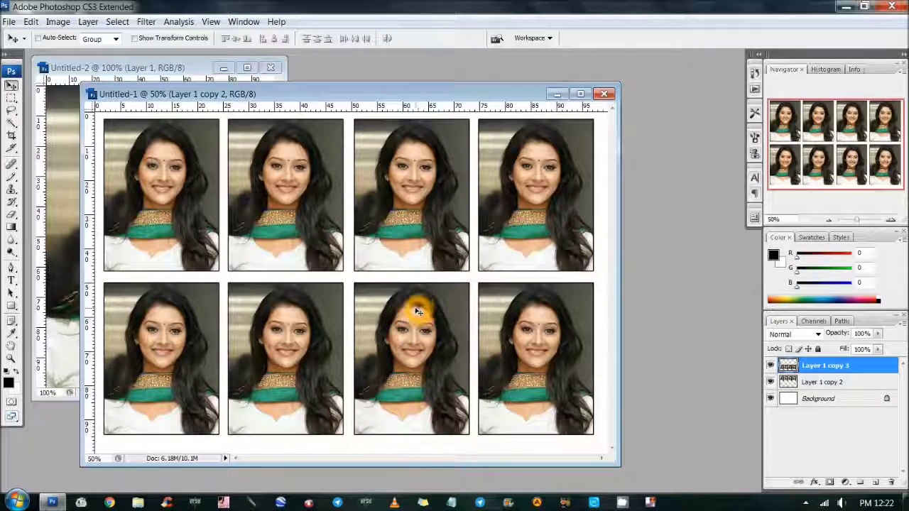
key(ctrl+s)
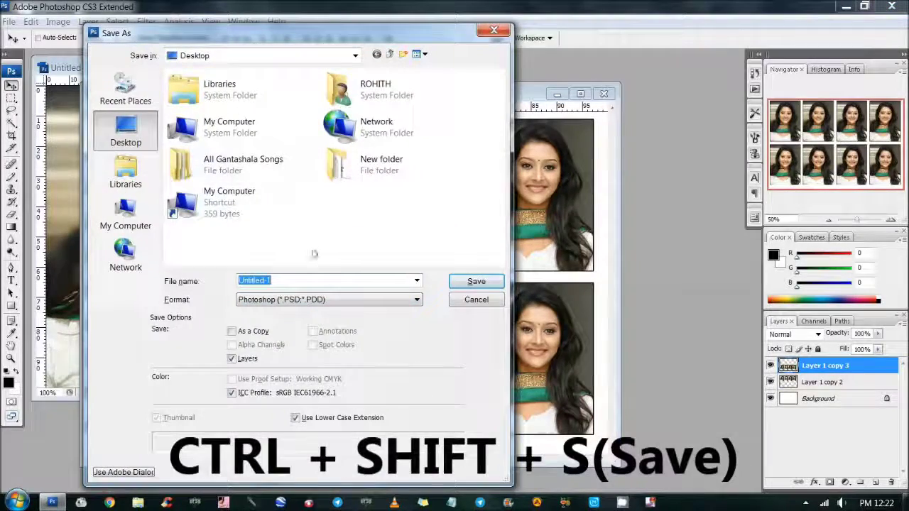
- Name the file and save the sheet to the Desktop as a Quality 12 (Maximum) JPEG
text(xxxxxxxx)
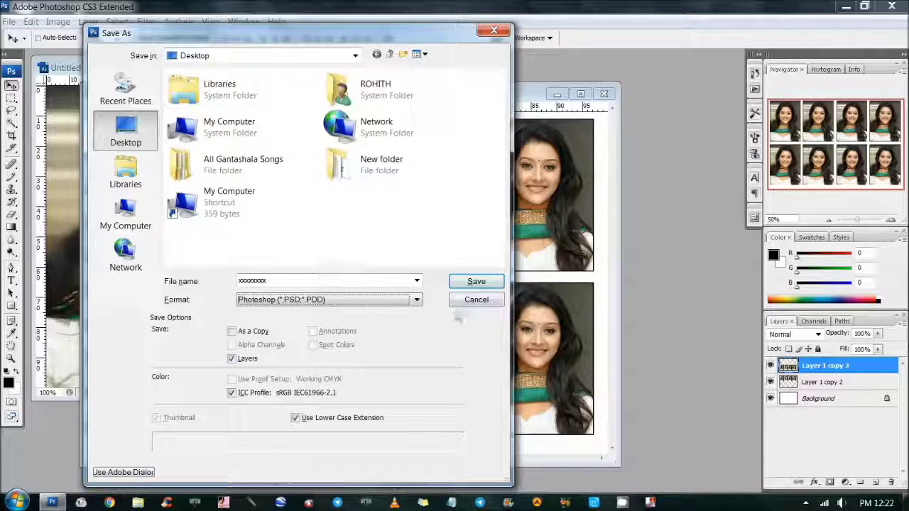
click(418, 299)
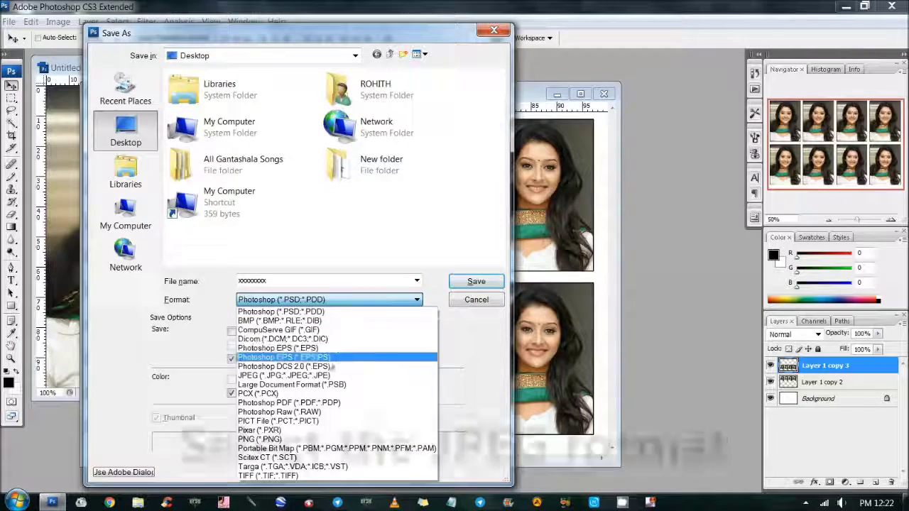
click(301, 377)
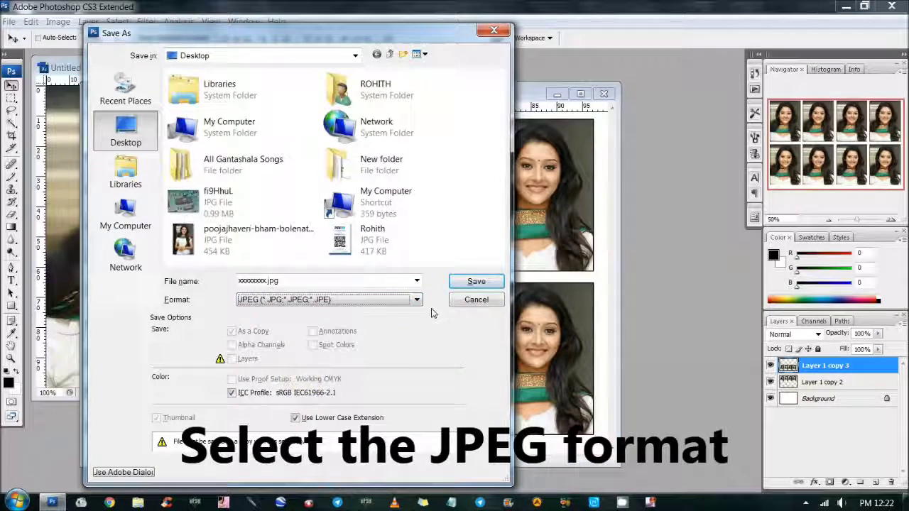
click(466, 283)
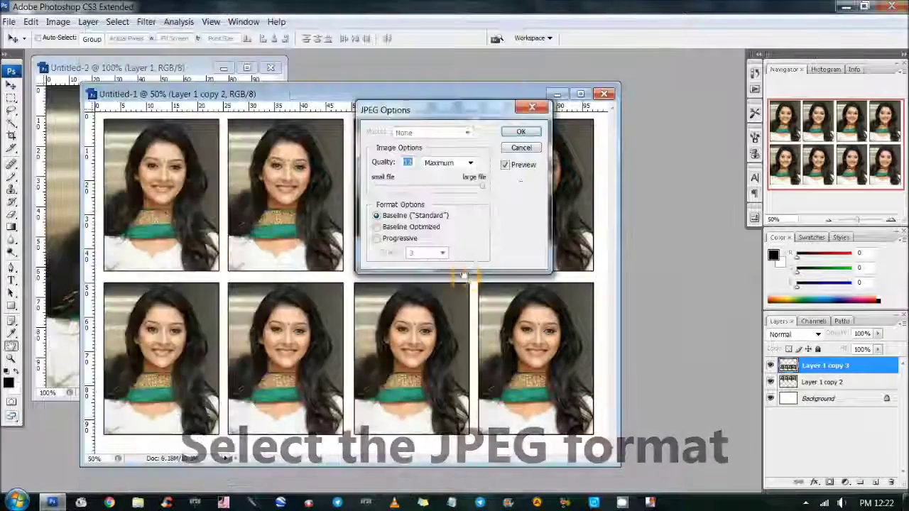
click(520, 132)
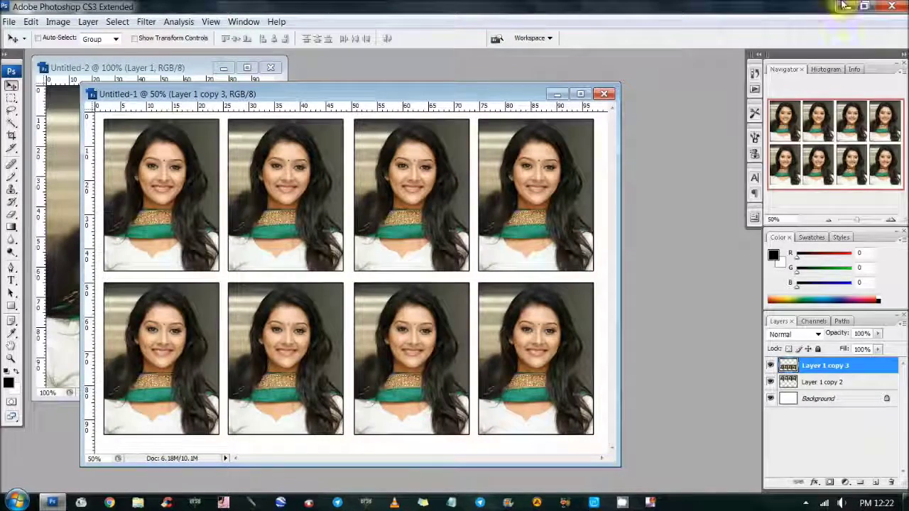
- View the saved JPEG sheet zoomed in in Picasa Photo Viewer, then close the viewer
click(843, 7)
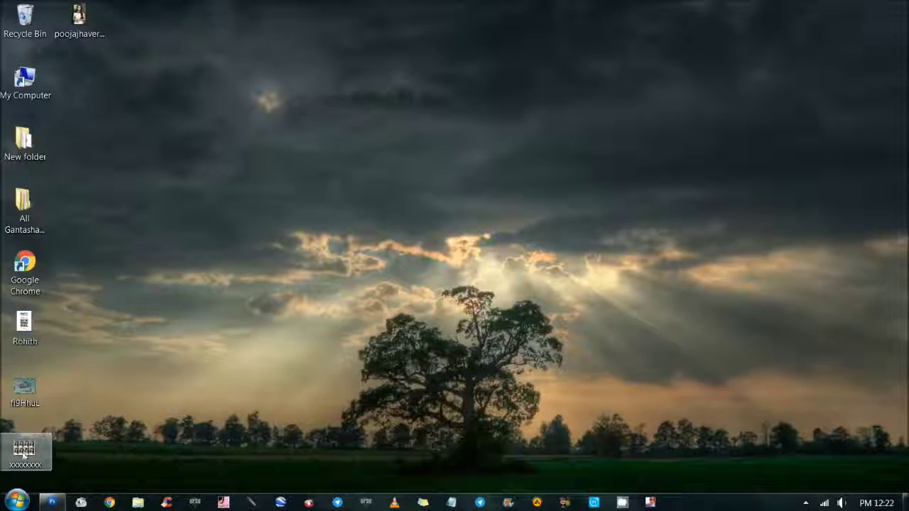
double_click(23, 456)
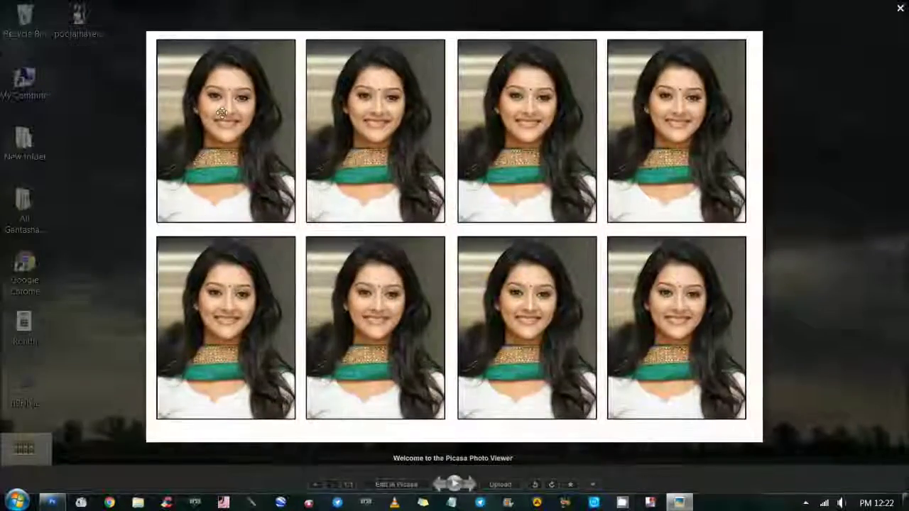
scroll(220, 115, up, 2)
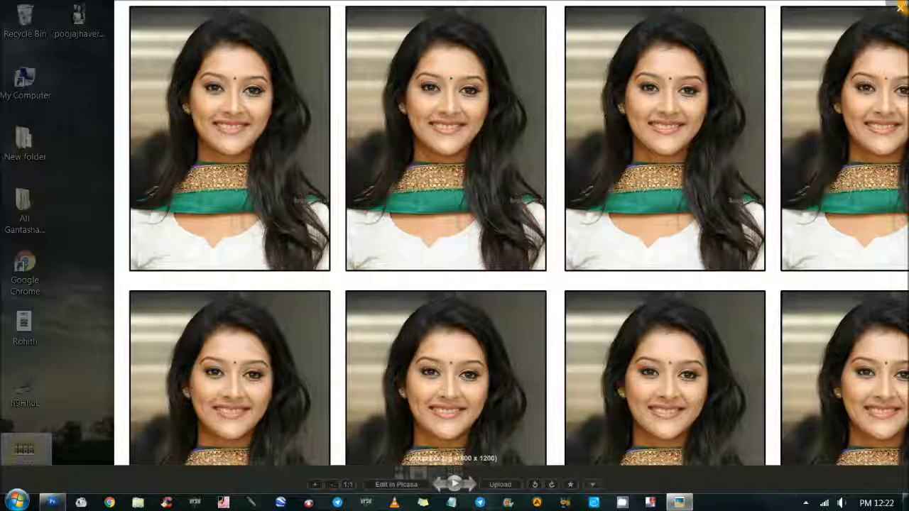
key(Escape)
- Refresh the Windows desktop twice so the saved JPEG sheet shows as a file
right_click(254, 130)
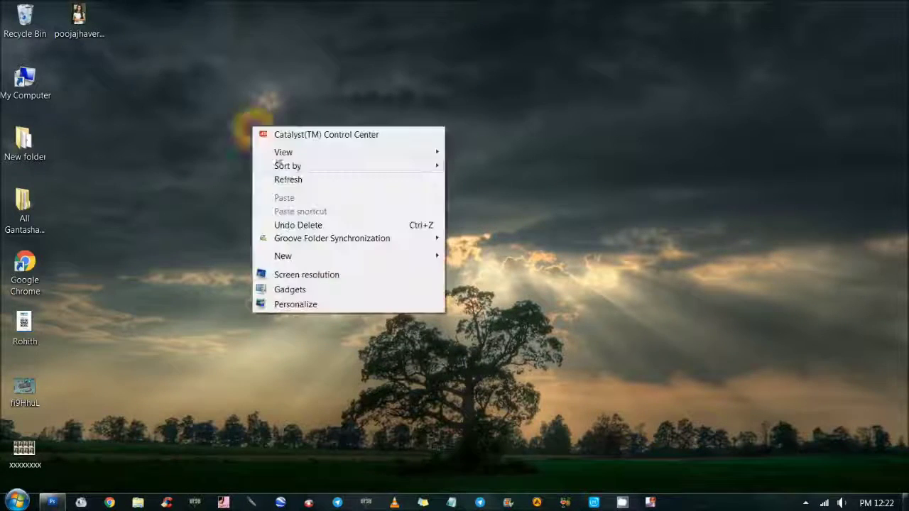
click(288, 180)
click(238, 157)
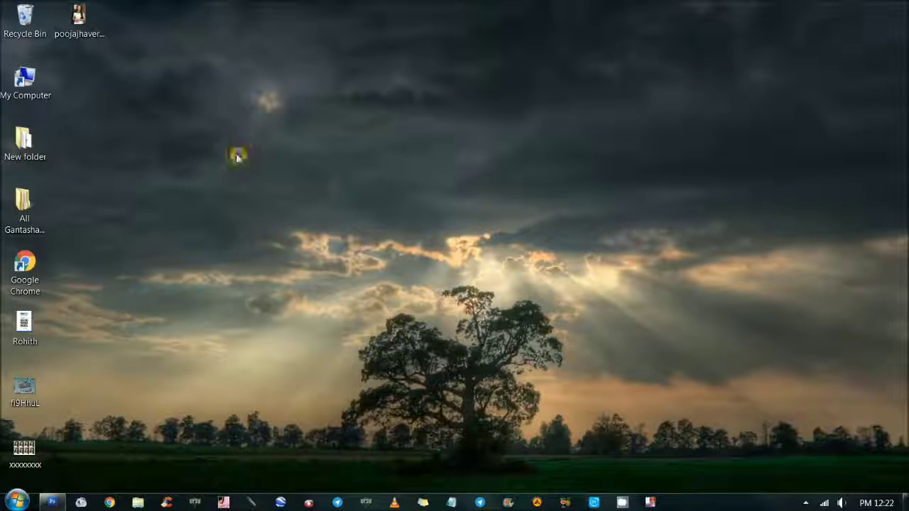
right_click(237, 155)
click(302, 208)
right_click(233, 186)
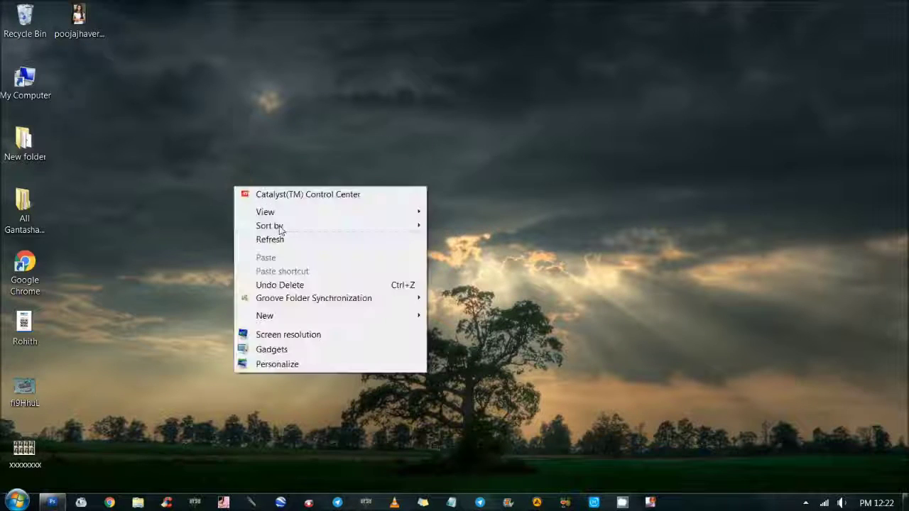